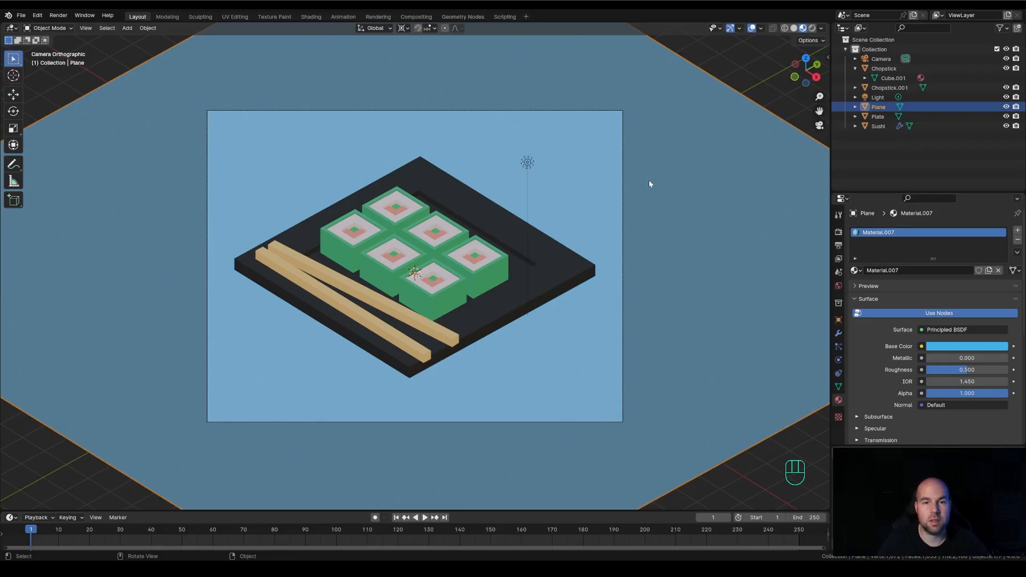
# Step: Select the point light above the plate and switch the viewport to rendered shading with the render settings shown
pyautogui.click(528, 163)
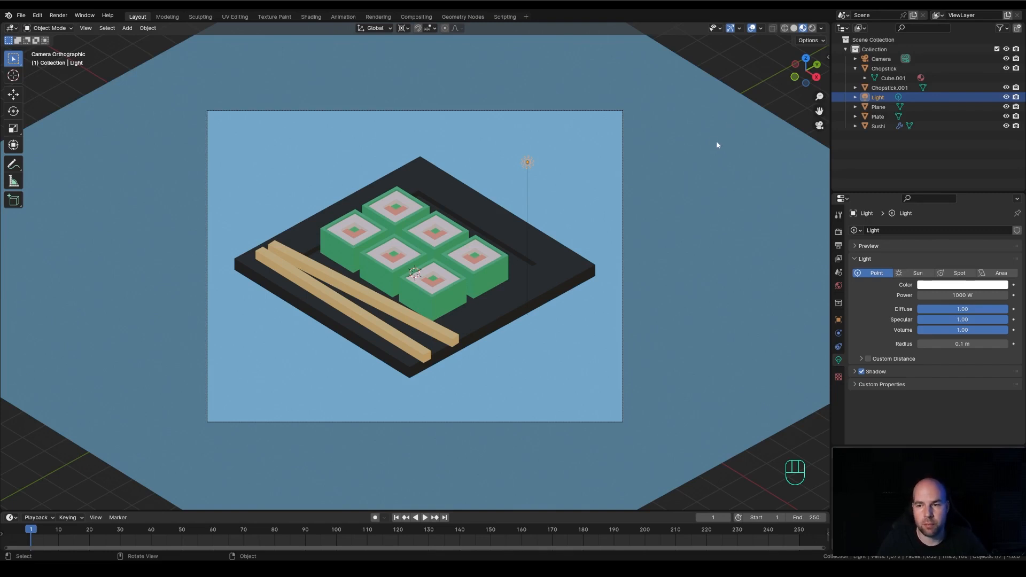
pyautogui.click(839, 234)
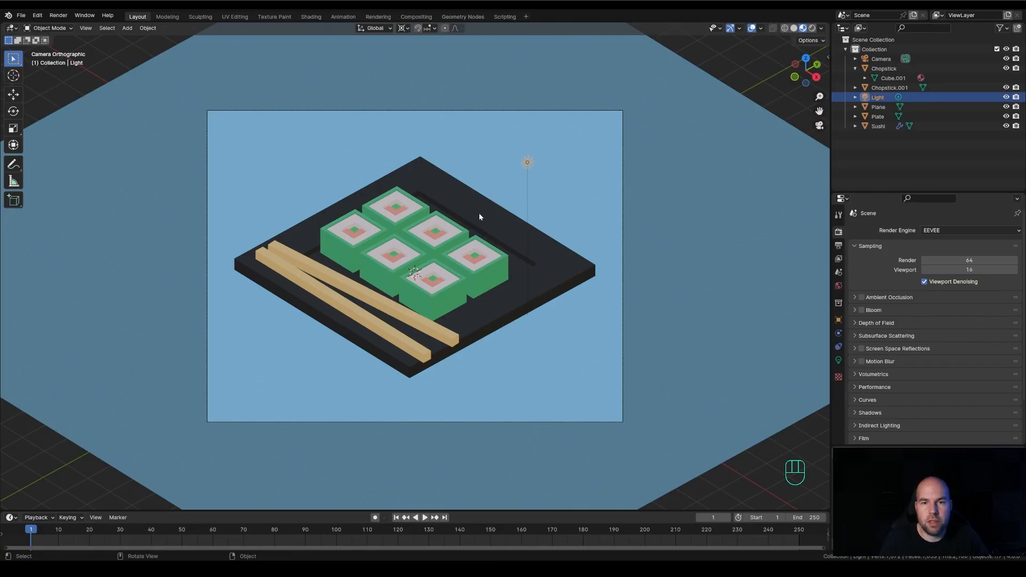
pyautogui.click(803, 30)
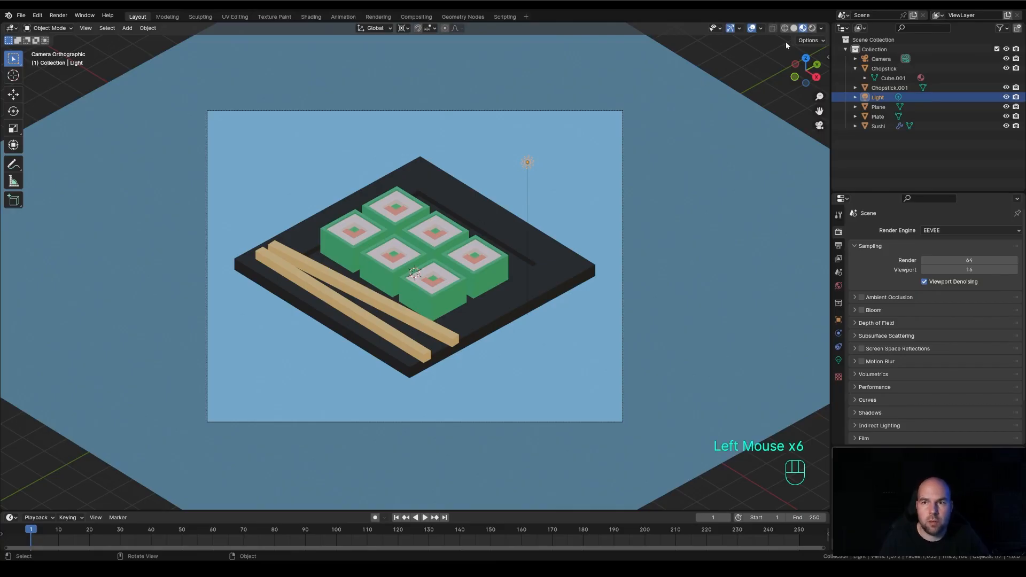
pyautogui.click(813, 28)
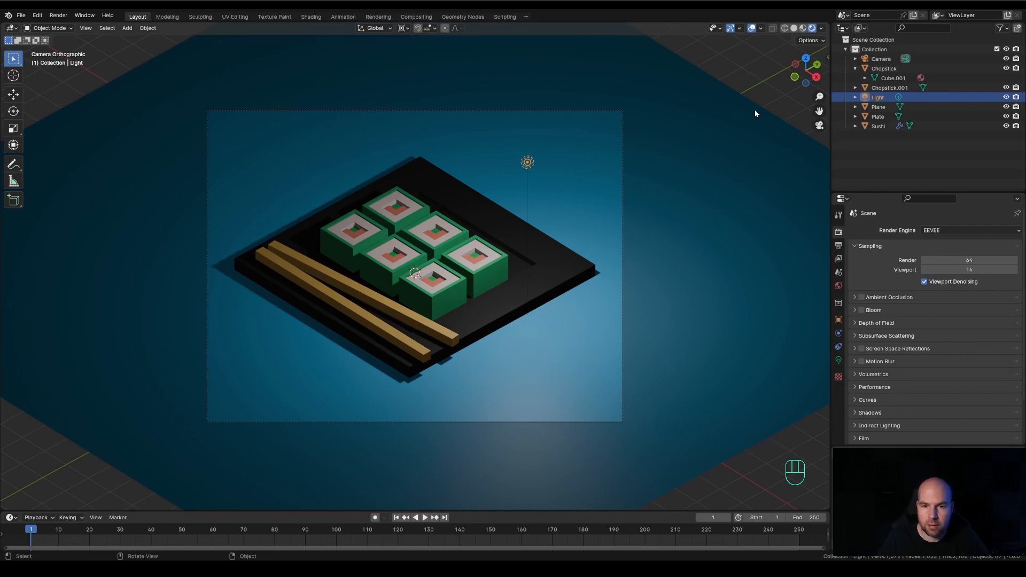
# Step: Move the point light around the plate, then lower it along the Z axis to test its shadows
pyautogui.press('g')
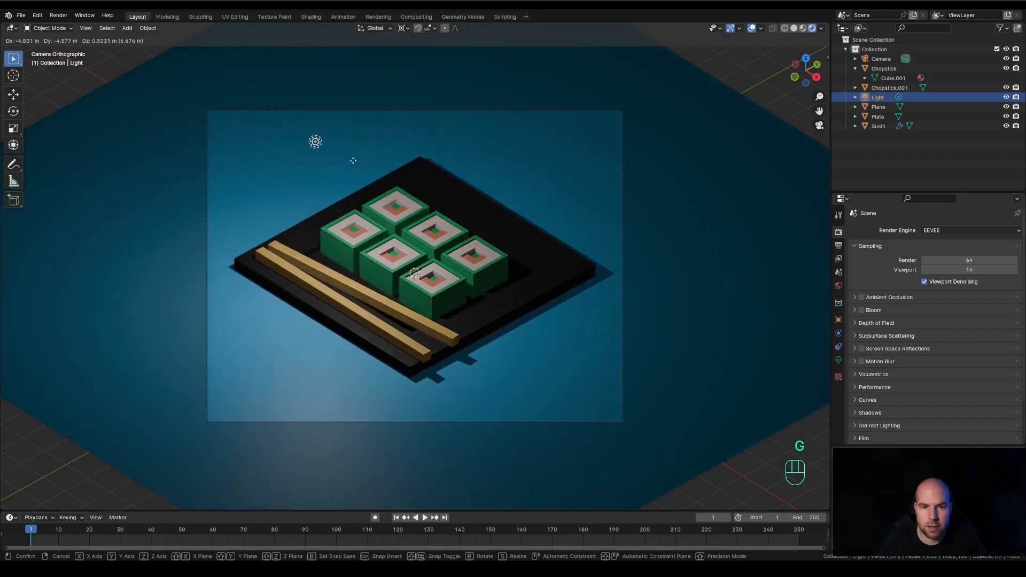
pyautogui.click(612, 154)
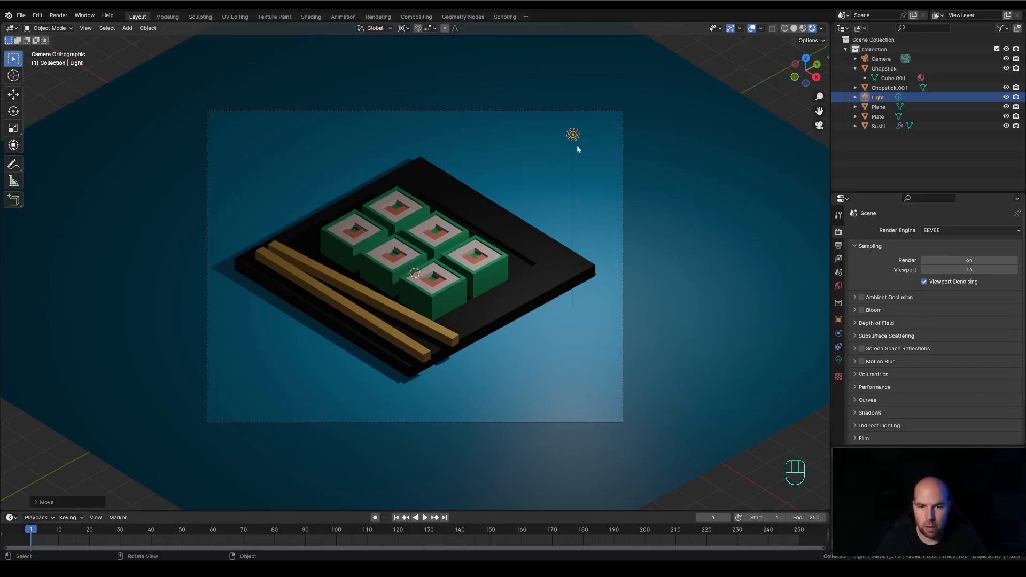
pyautogui.press('g')
pyautogui.press('z')
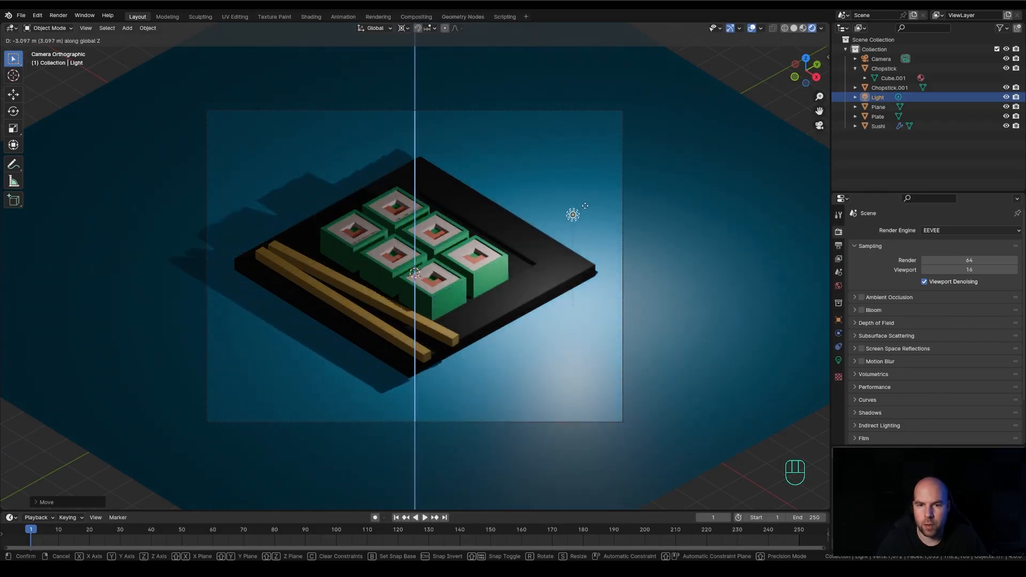
pyautogui.click(603, 208)
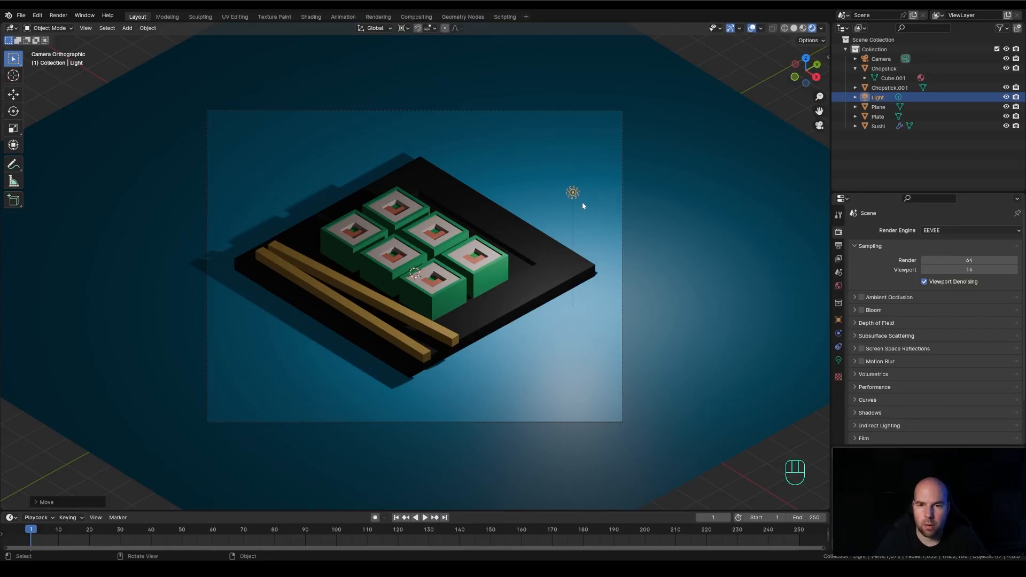
# Step: Delete the point light from the scene
pyautogui.press('x')
pyautogui.click(583, 203)
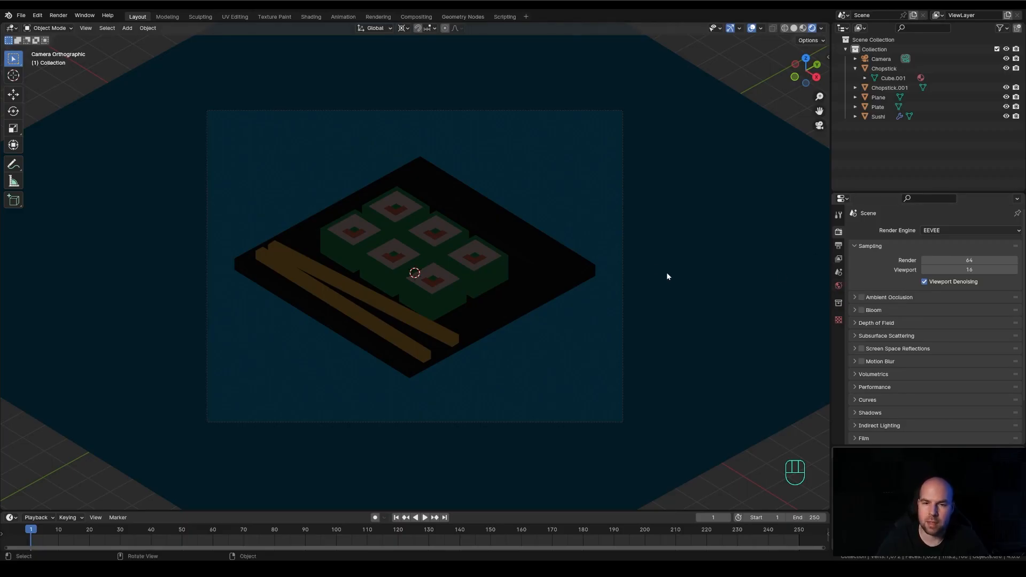
# Step: Adjust the brightness of the world background colour, darkening it to black and raising it back to a dim grey
pyautogui.click(838, 289)
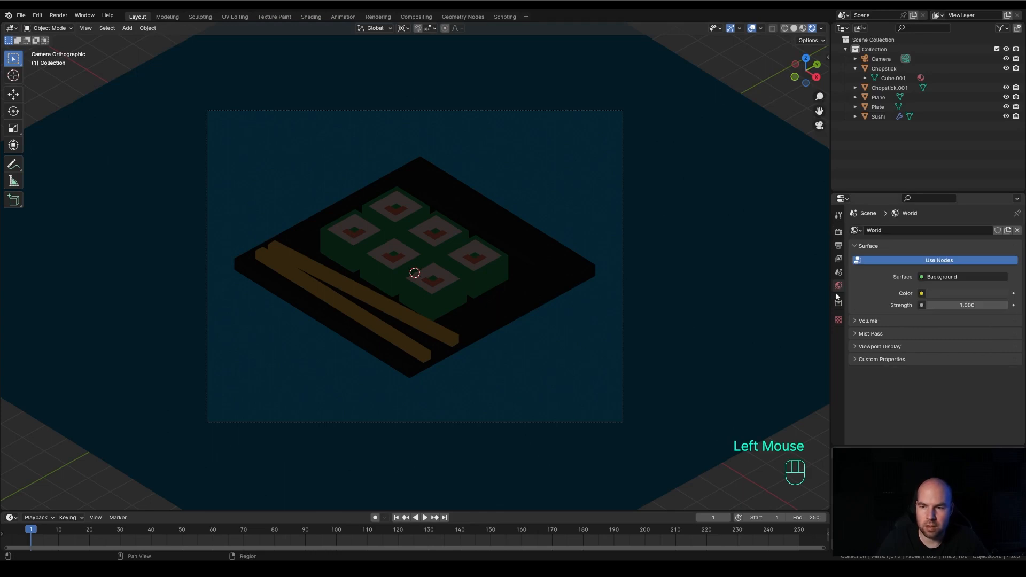
pyautogui.click(967, 293)
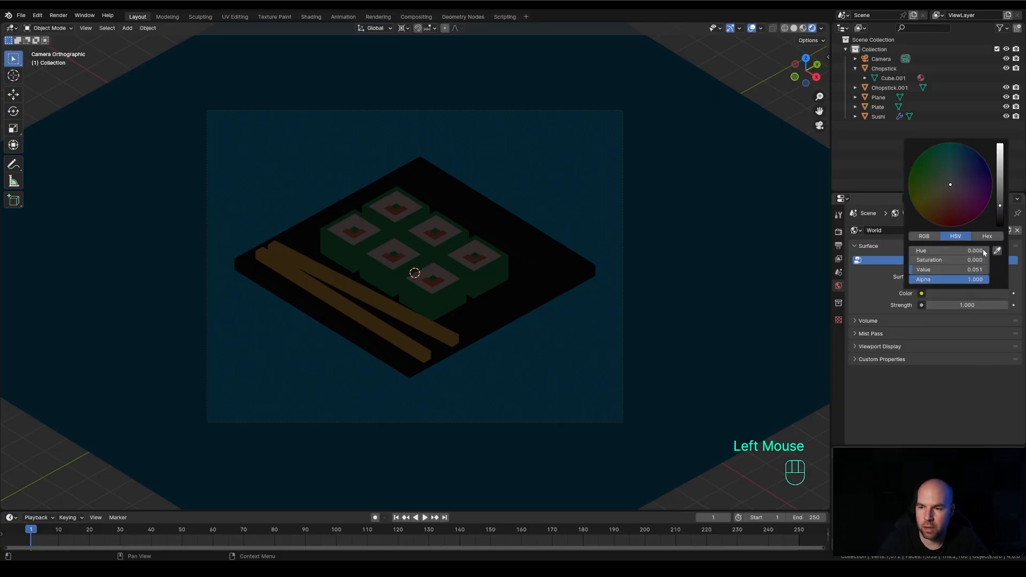
pyautogui.moveTo(1000, 209); pyautogui.dragTo(1000, 226)
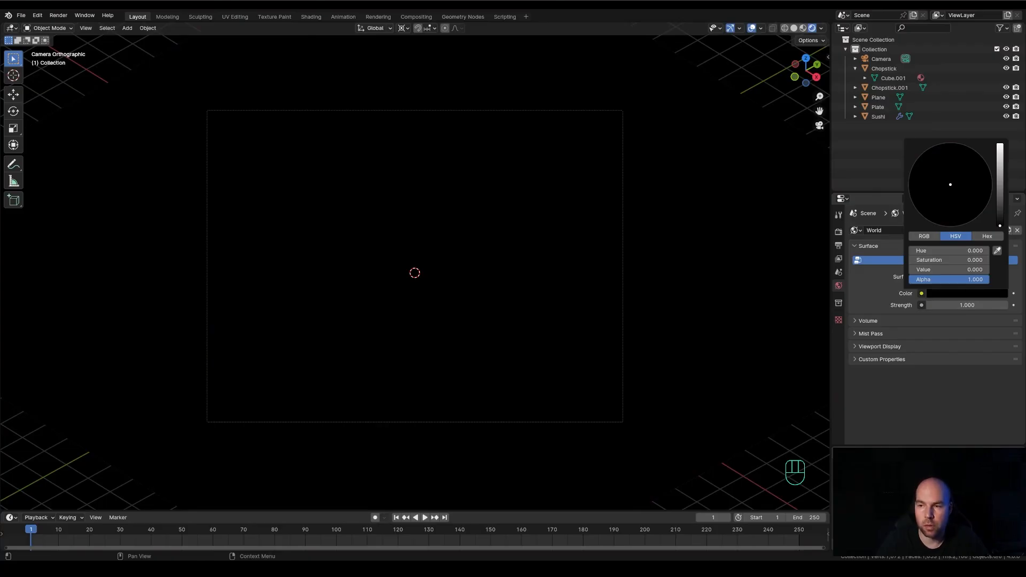
pyautogui.moveTo(1000, 226); pyautogui.dragTo(1000, 207)
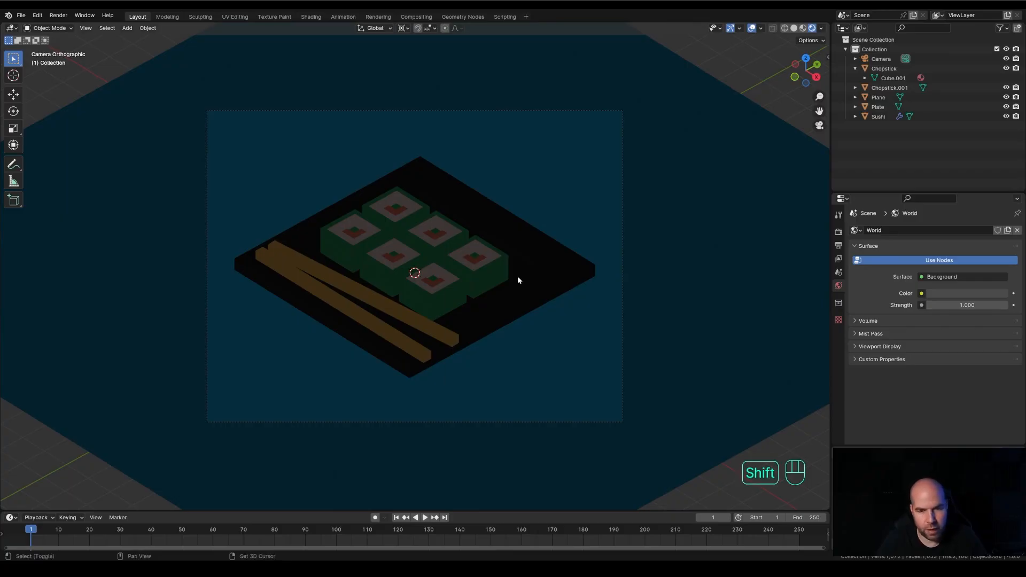
# Step: Add a sun light to the scene and check it from the camera view
pyautogui.hotkey('shift', 'a')
pyautogui.moveTo(494, 389)
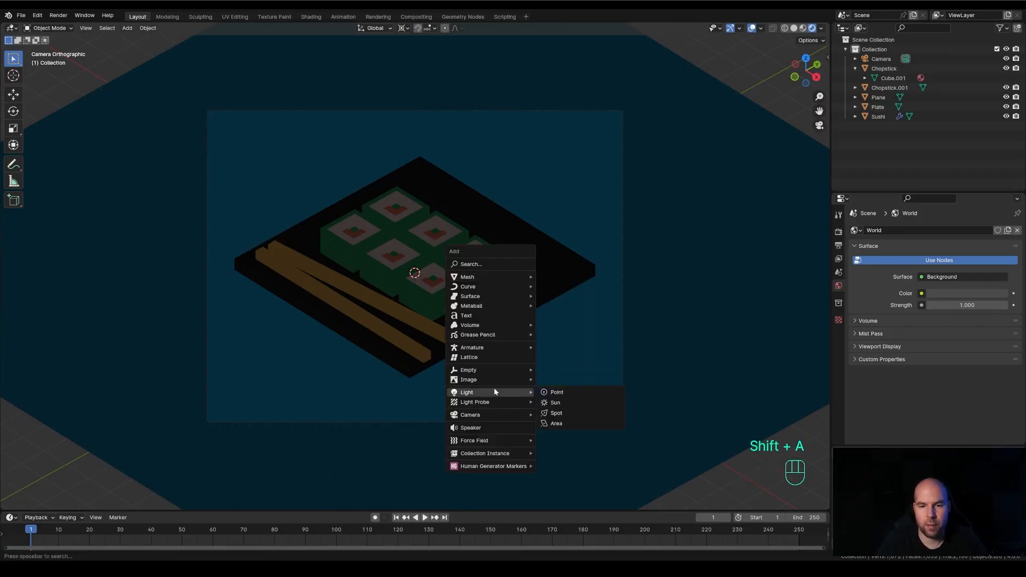
pyautogui.click(565, 402)
pyautogui.scroll(-3, 527, 392)
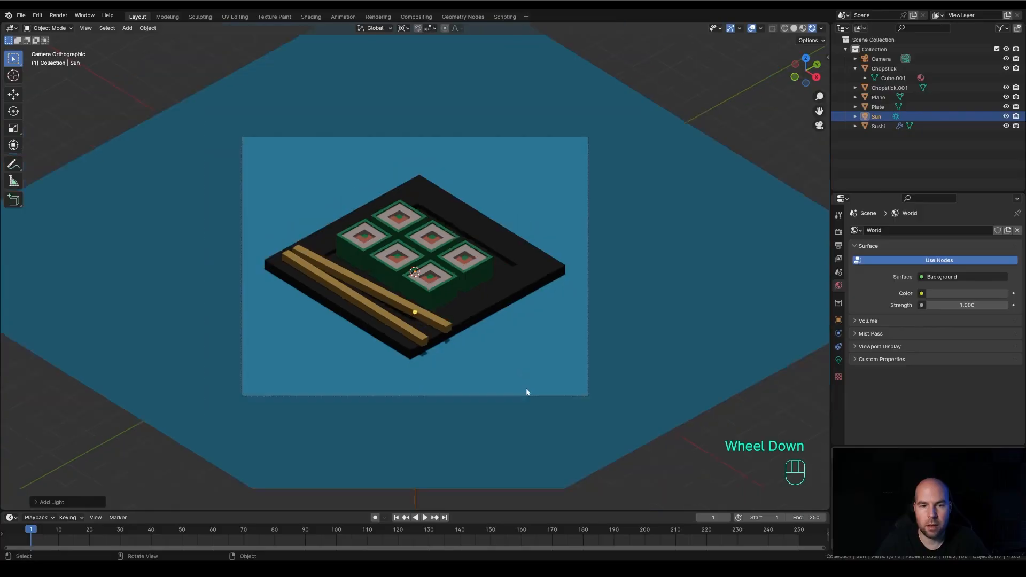
pyautogui.scroll(2, 526, 392)
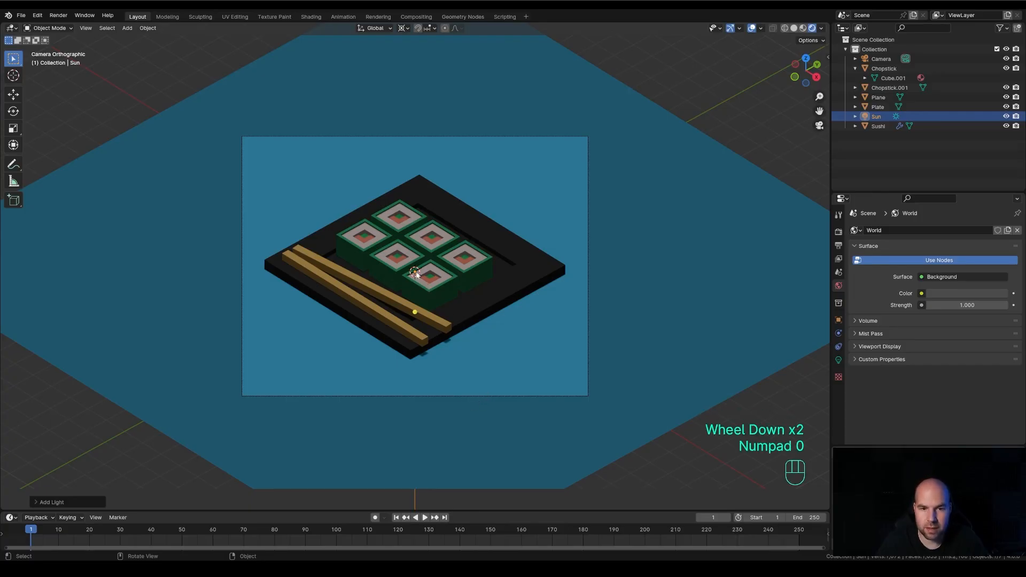
pyautogui.moveTo(418, 273); pyautogui.dragTo(457, 360, button='middle')
pyautogui.scroll(-1, 457, 360)
pyautogui.press('KP_0')
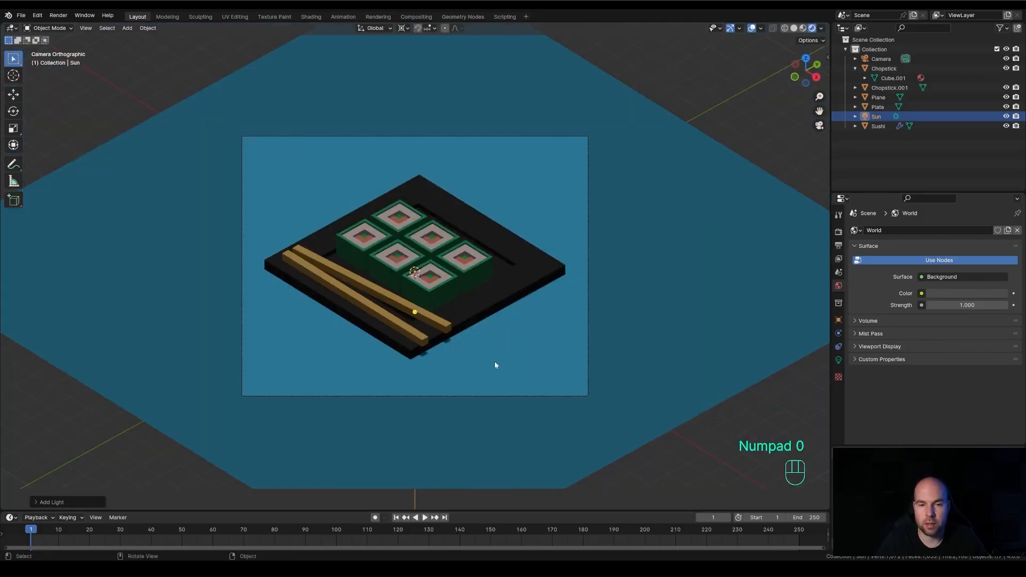
pyautogui.press('g')
pyautogui.press('z')
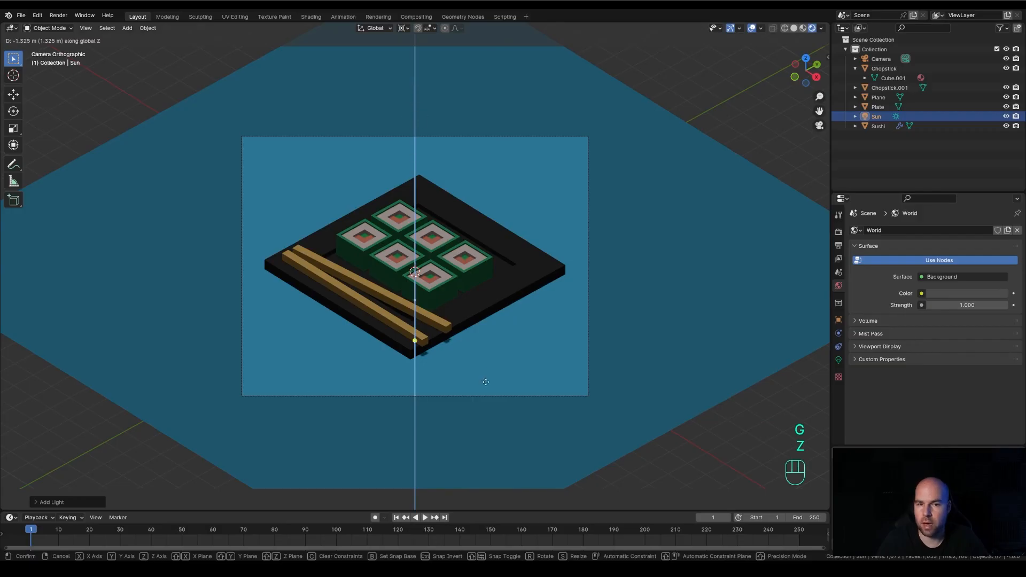
pyautogui.rightClick(532, 199)
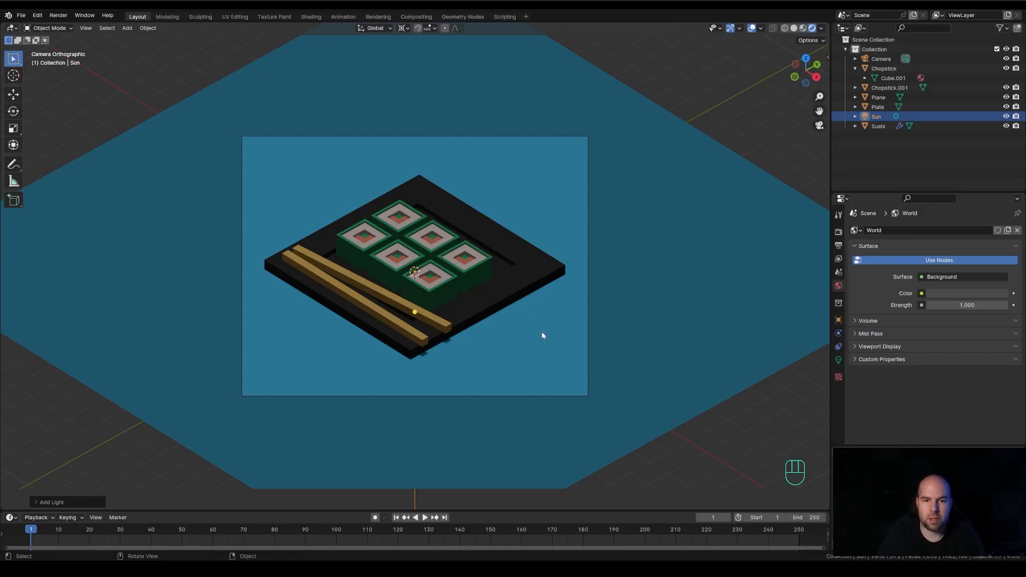
pyautogui.press('r')
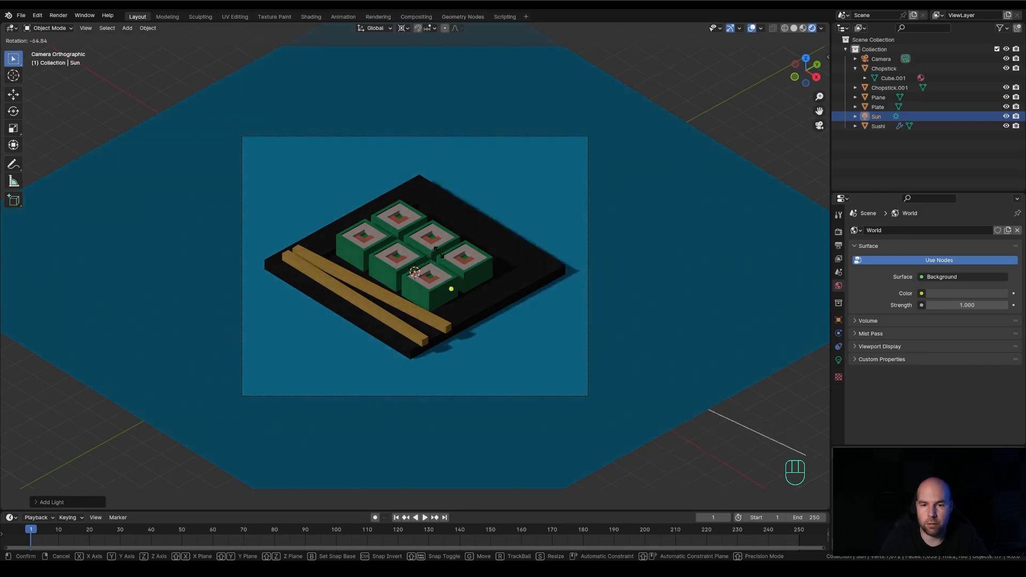
pyautogui.press('KP_5')
pyautogui.press('KP_Subtract')
pyautogui.press('Escape')
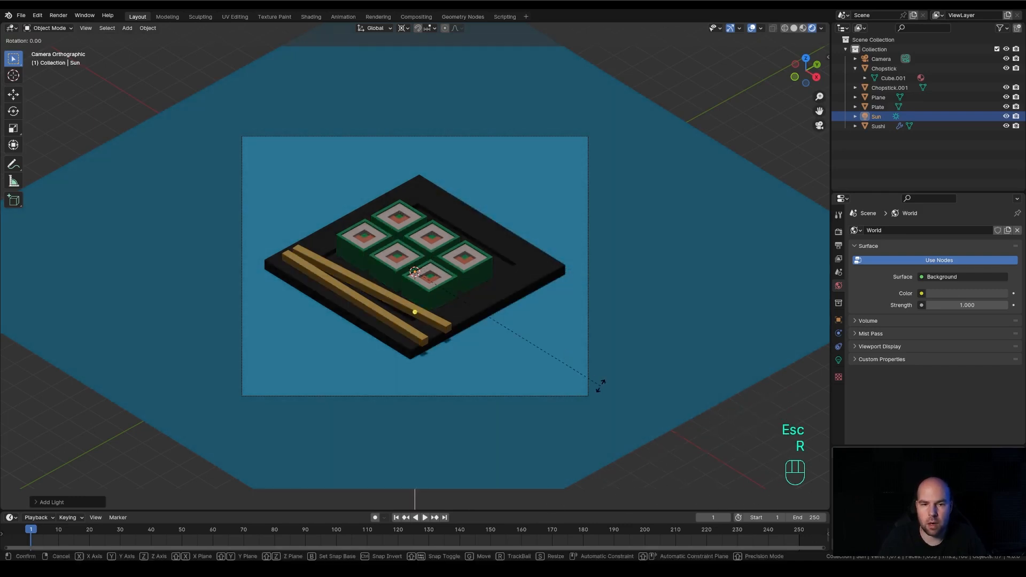
# Step: Rotate the sun light by about -60° in the camera view so the shadows fall to the plate's right side
pyautogui.press('r')
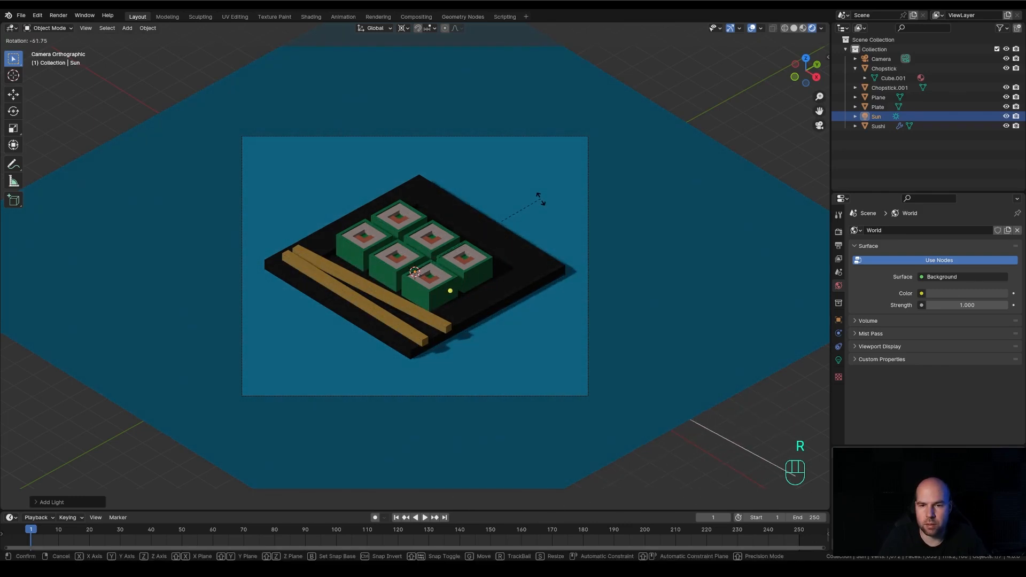
pyautogui.click(543, 209)
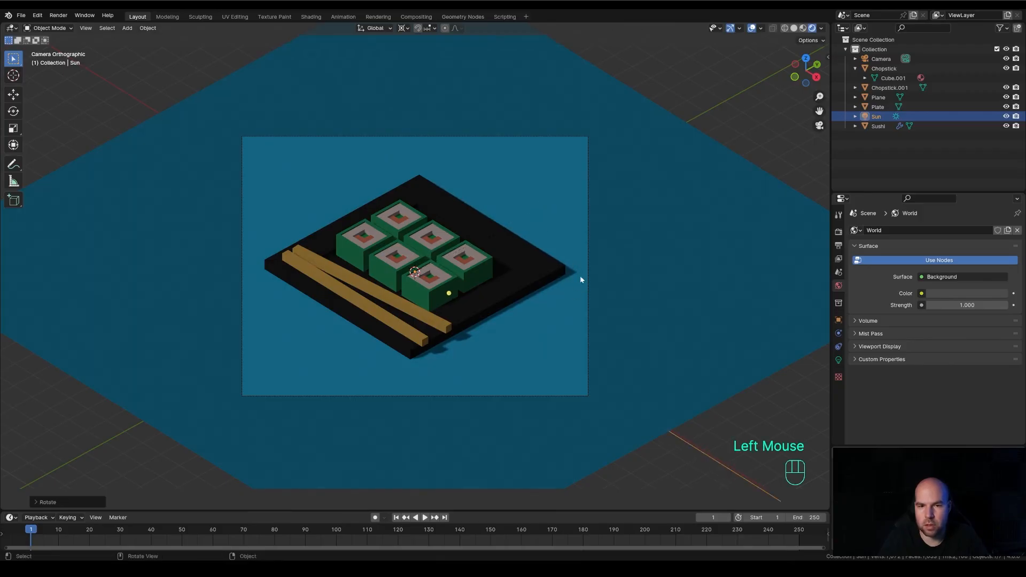
pyautogui.scroll(1, 476, 282)
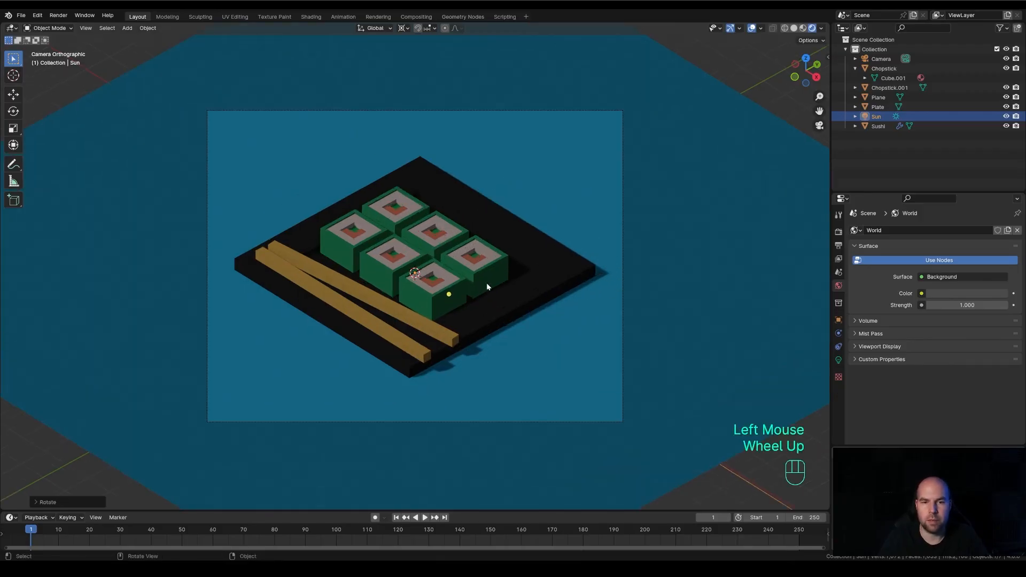
pyautogui.scroll(-1, 524, 264)
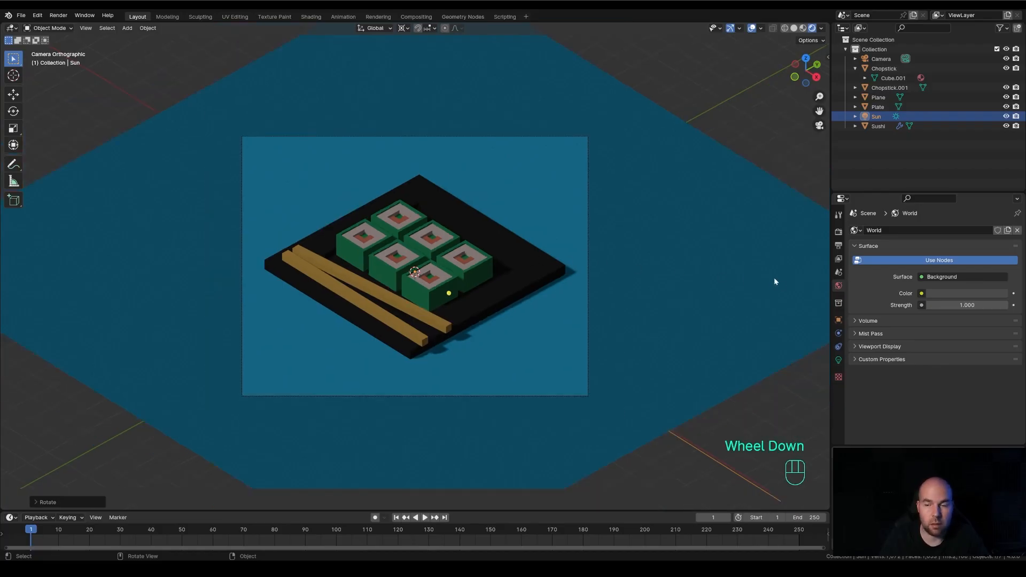
# Step: Set the sun light's strength to 3
pyautogui.click(838, 361)
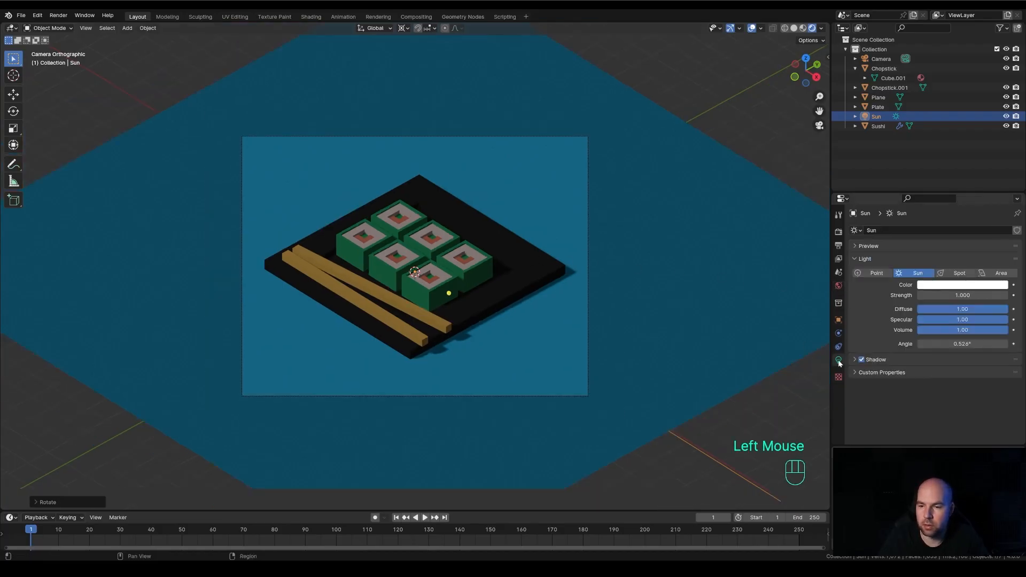
pyautogui.doubleClick(962, 295)
pyautogui.write('3')
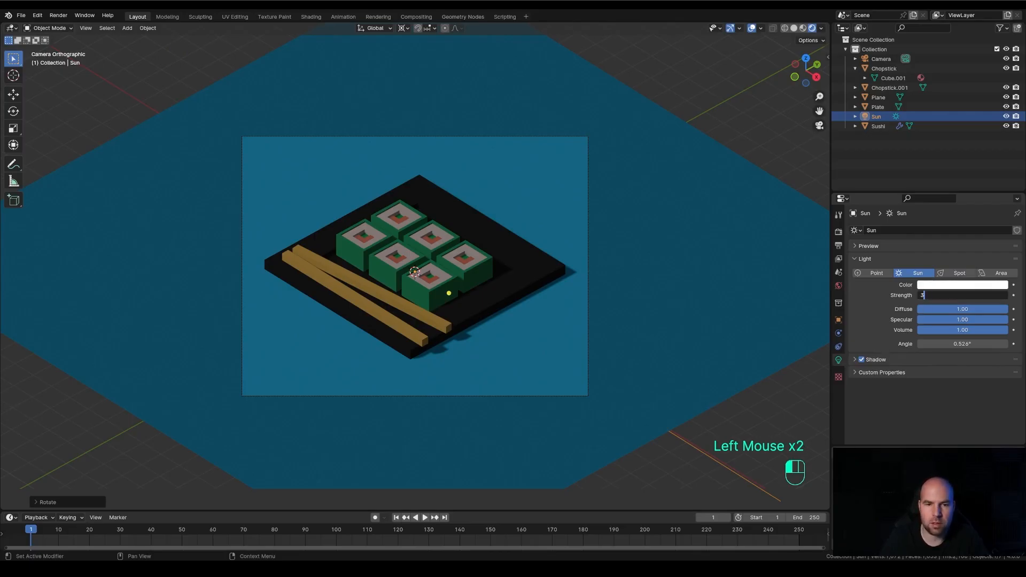
pyautogui.press('Return')
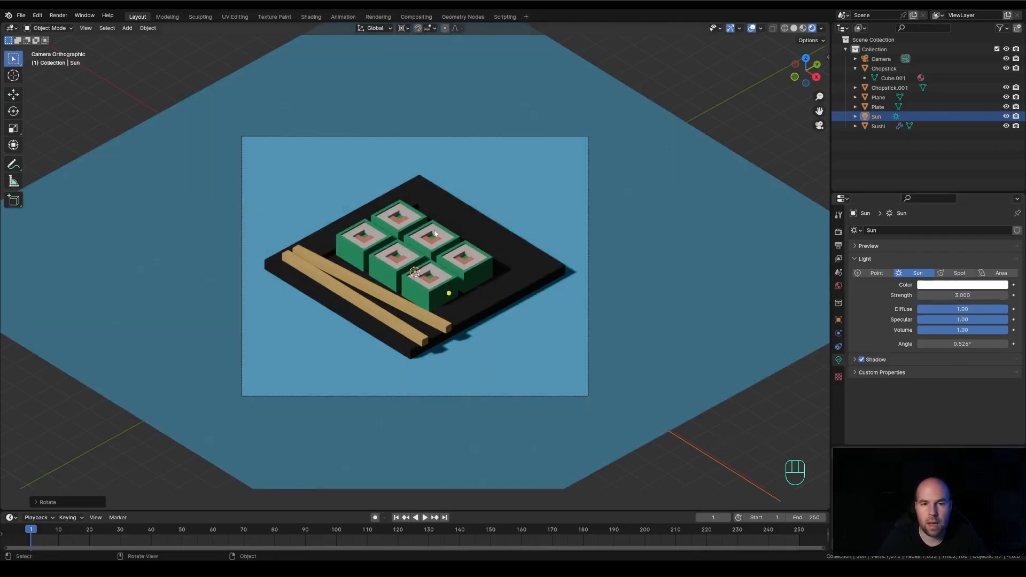
pyautogui.scroll(-3, 559, 236)
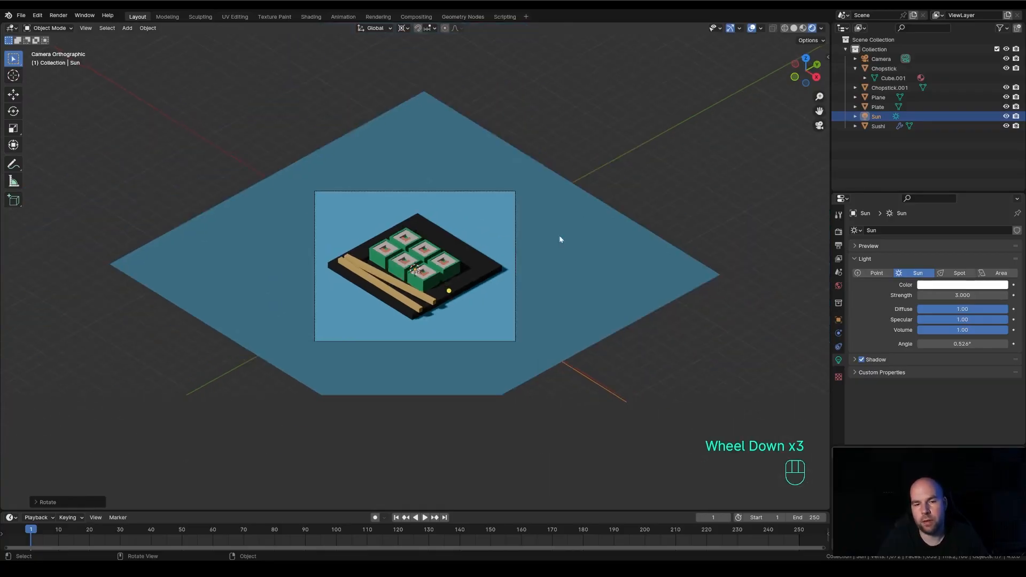
pyautogui.scroll(4, 520, 256)
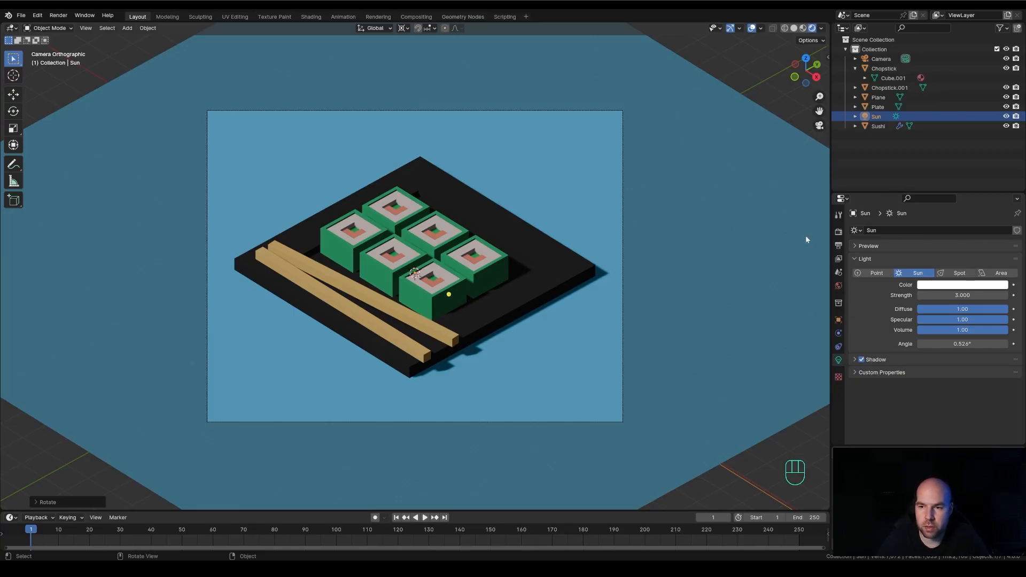
# Step: Change the scene's render engine to Cycles
pyautogui.click(838, 232)
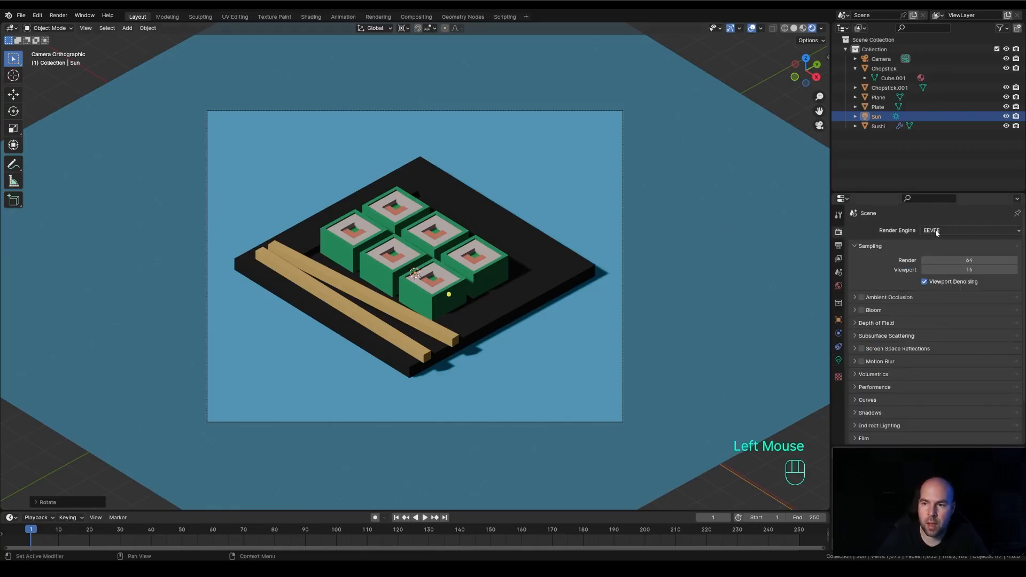
pyautogui.click(942, 230)
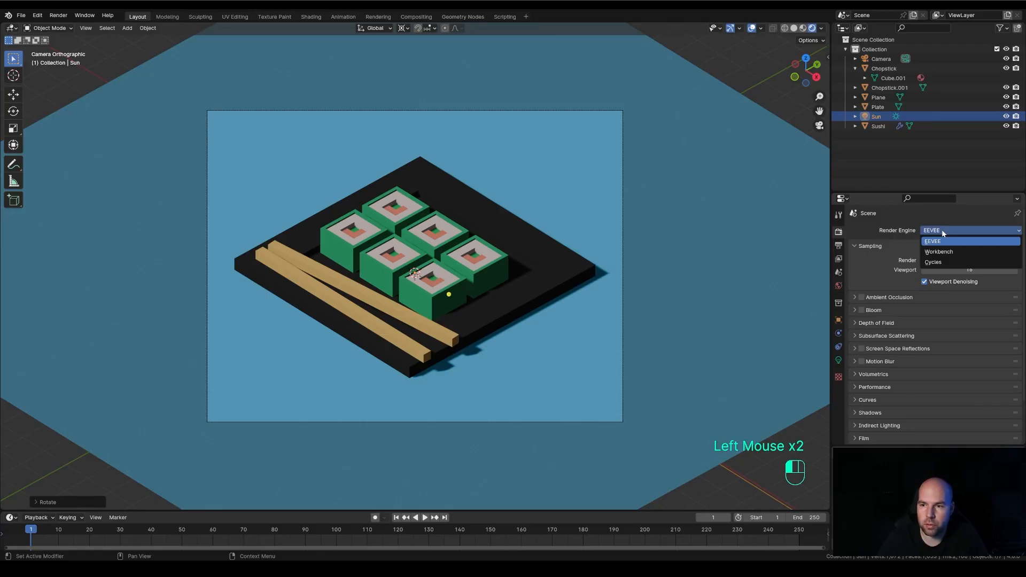
pyautogui.click(940, 262)
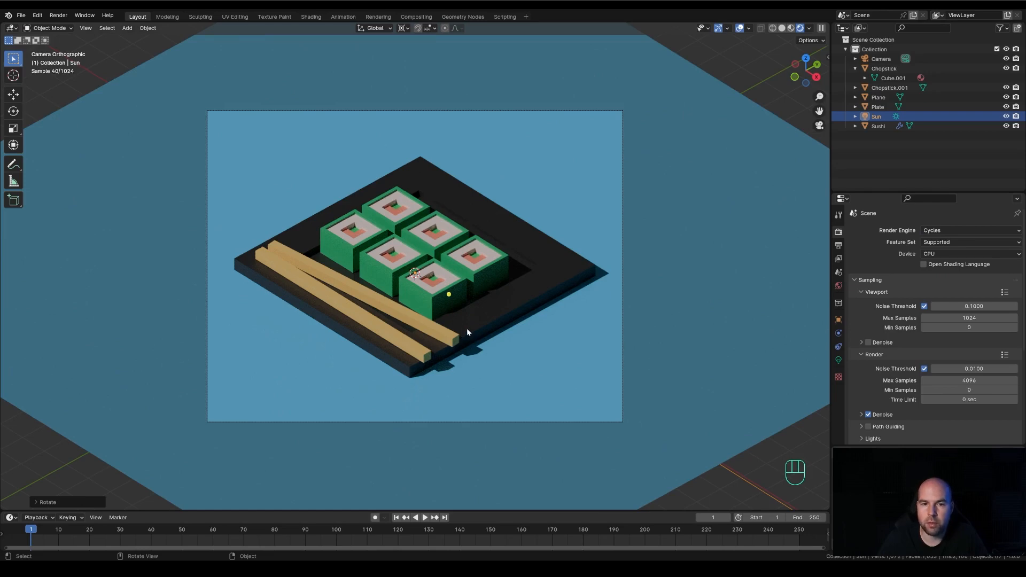
# Step: Switch the viewport to Material Preview and open the System preferences with the Cycles render devices
pyautogui.click(792, 30)
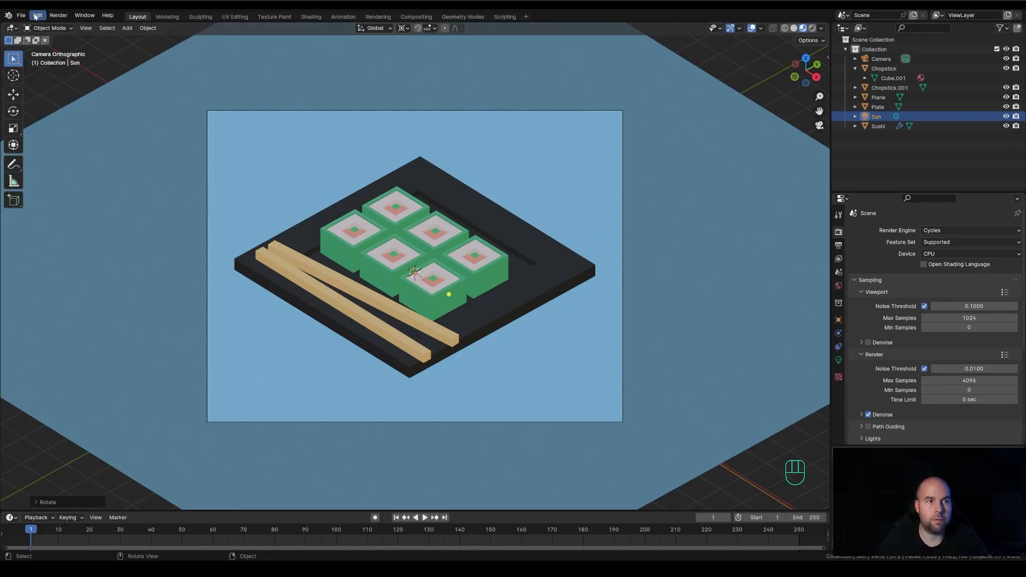
pyautogui.click(959, 253)
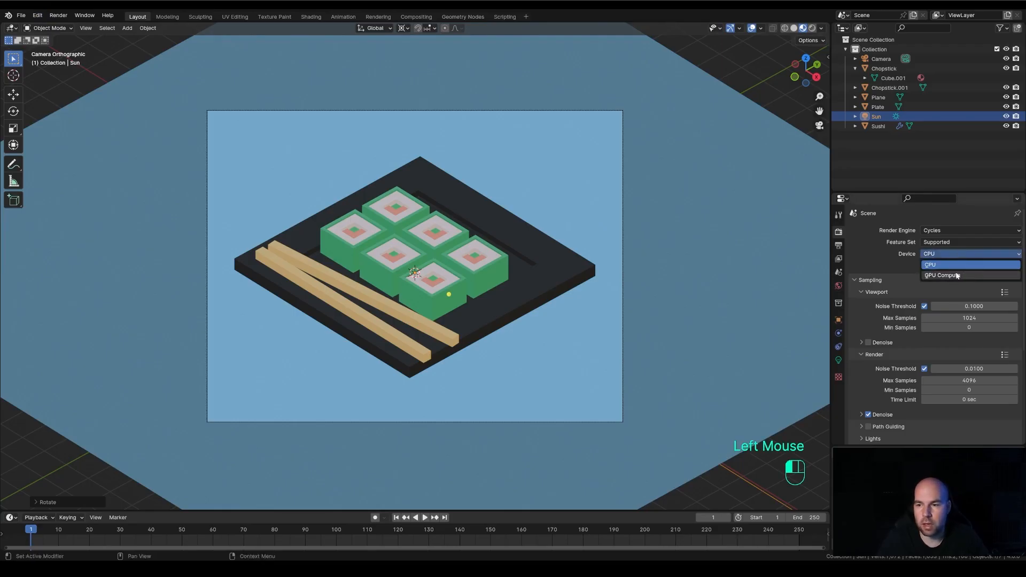
pyautogui.click(946, 264)
pyautogui.click(38, 15)
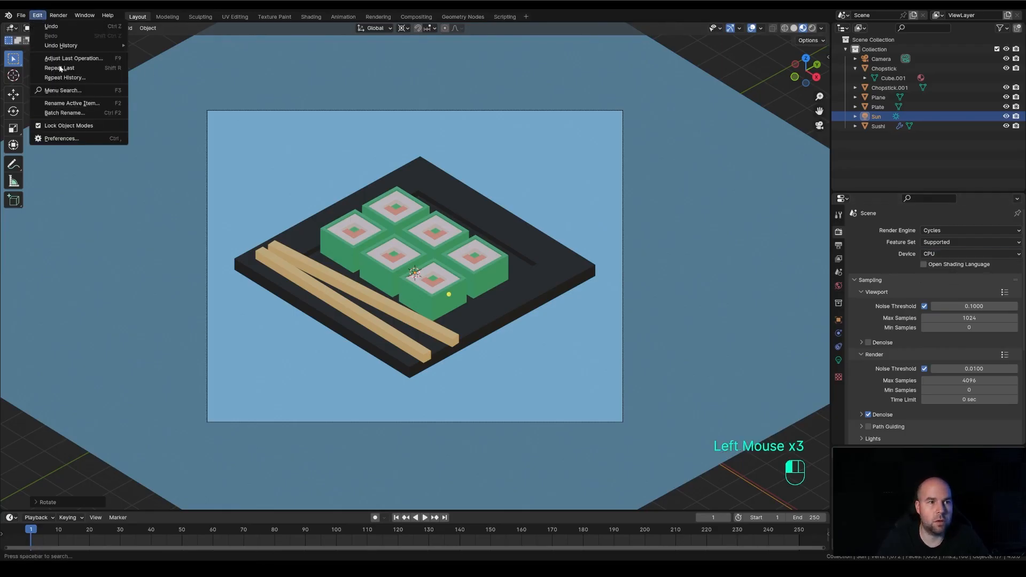
pyautogui.click(79, 138)
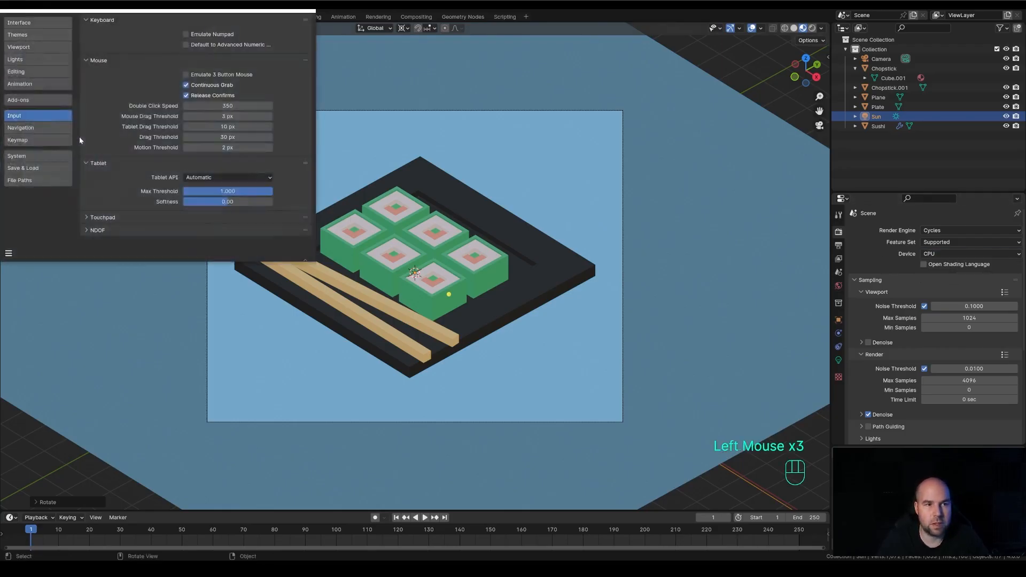
pyautogui.click(32, 155)
pyautogui.moveTo(167, 10); pyautogui.dragTo(210, 64)
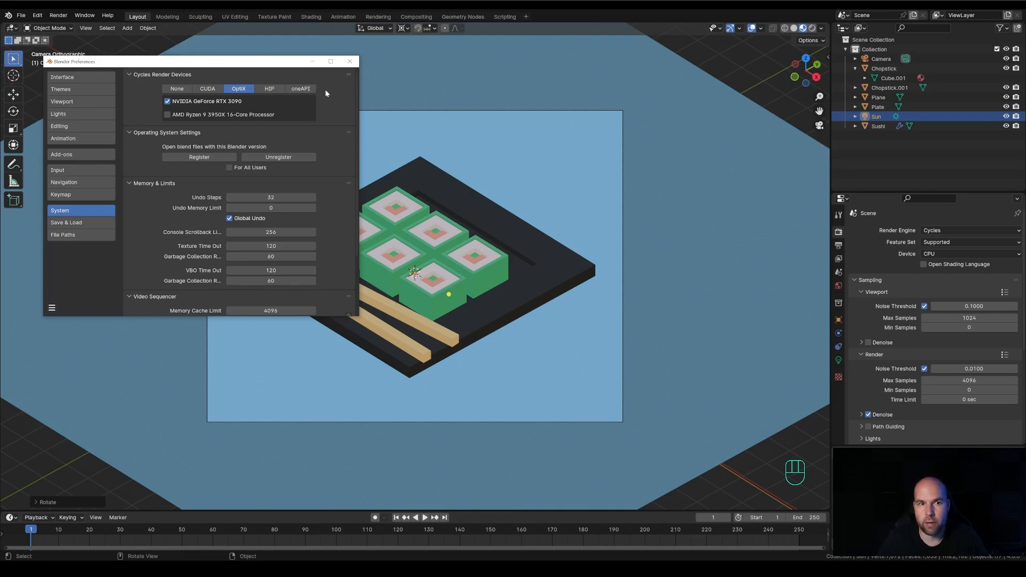
# Step: Review the CUDA, OptiX, HIP and oneAPI options for the Cycles render devices
pyautogui.click(208, 89)
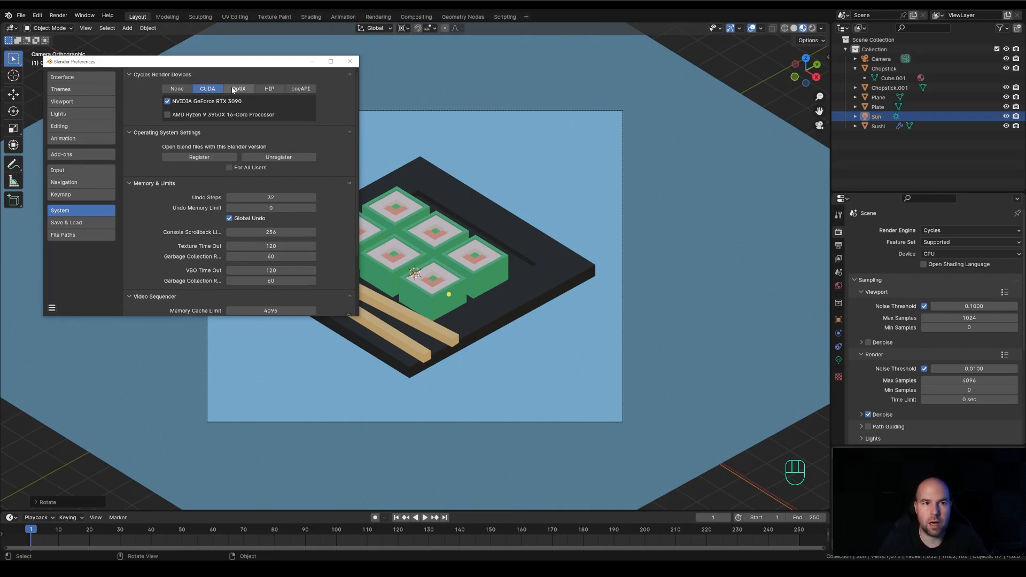
pyautogui.click(234, 90)
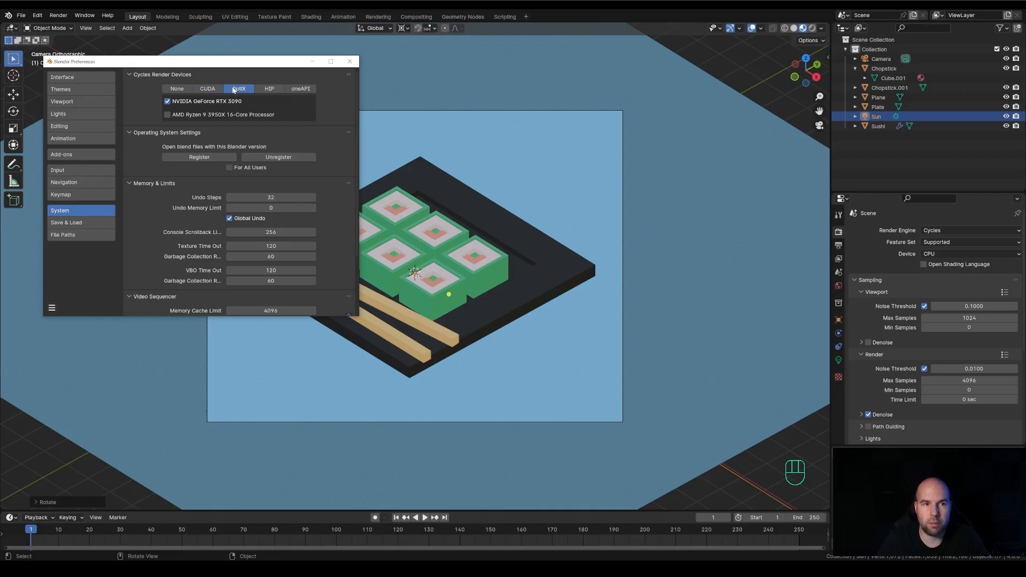
pyautogui.click(271, 89)
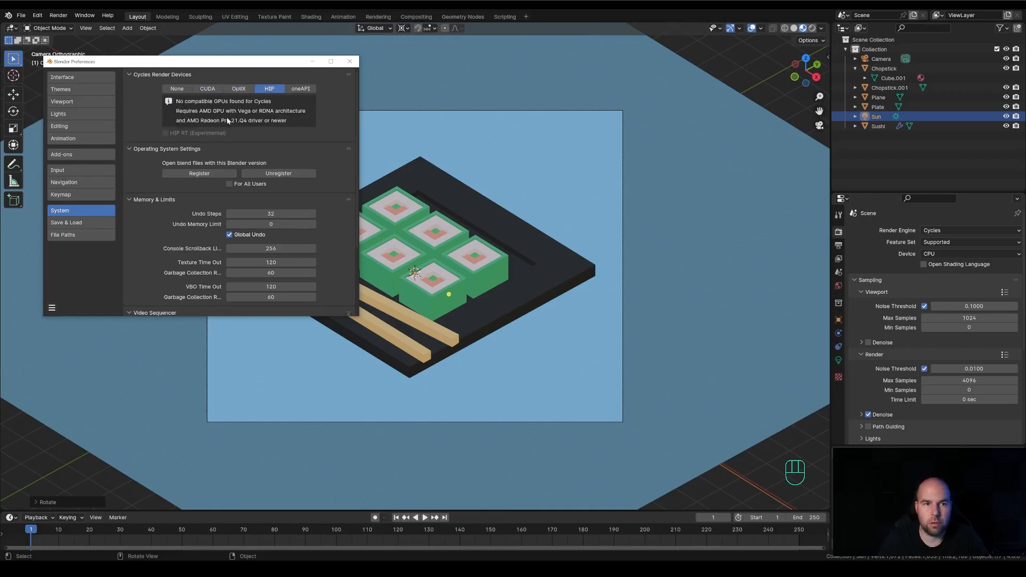
pyautogui.click(302, 90)
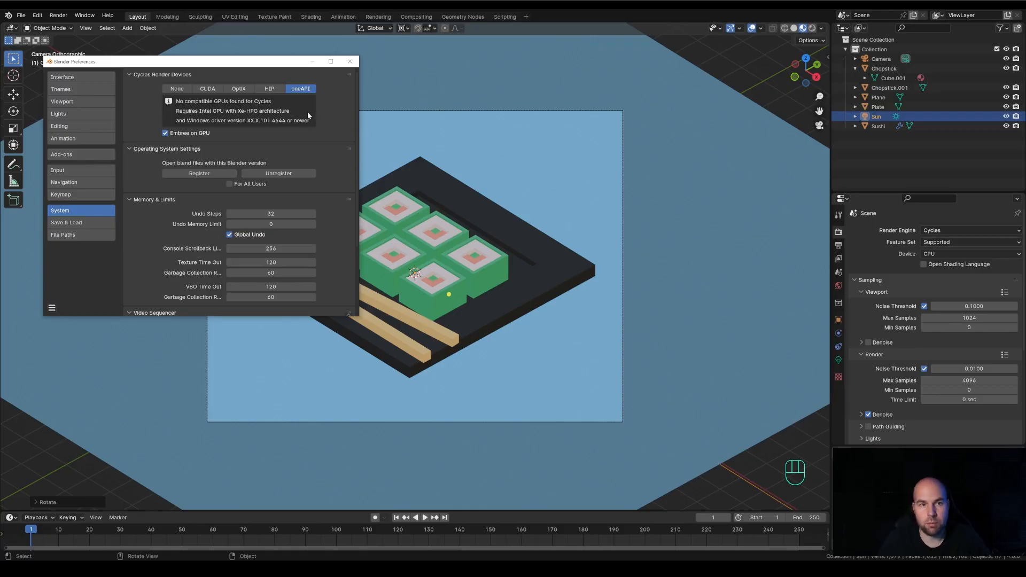
pyautogui.click(270, 89)
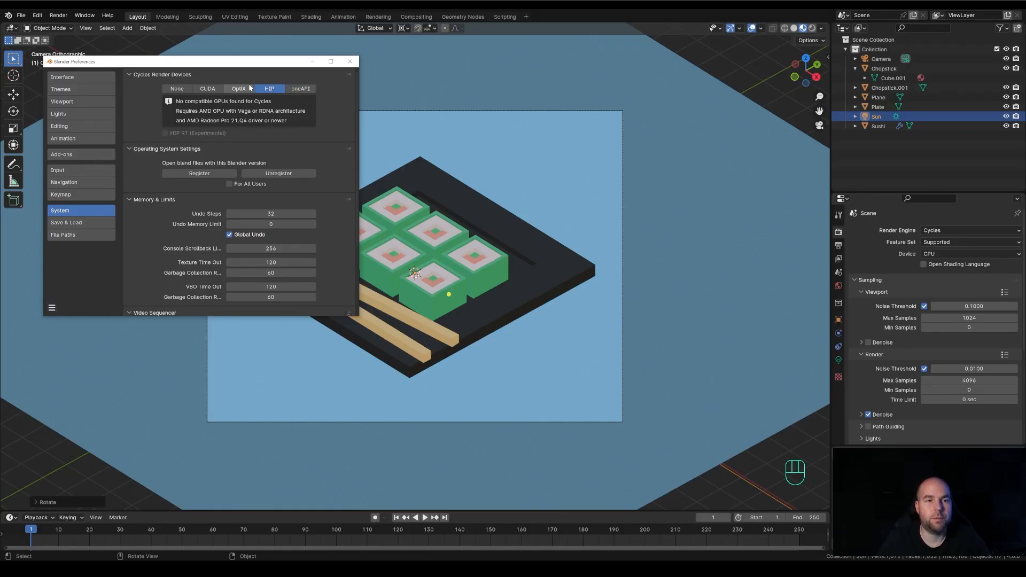
# Step: Select OptiX with the NVIDIA GeForce RTX 3090 as the Cycles render device and close the preferences
pyautogui.click(248, 91)
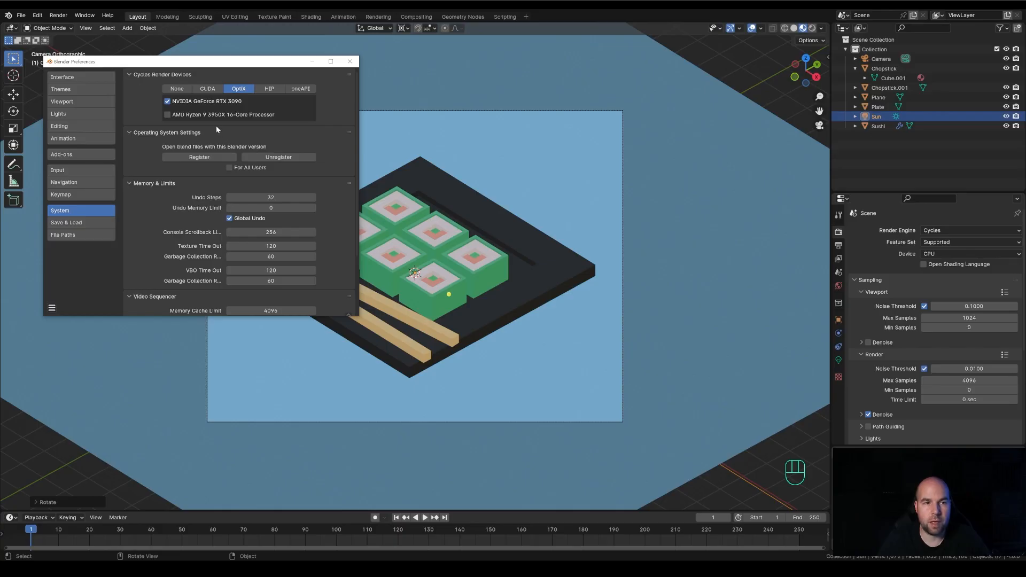
pyautogui.click(168, 102)
pyautogui.click(350, 62)
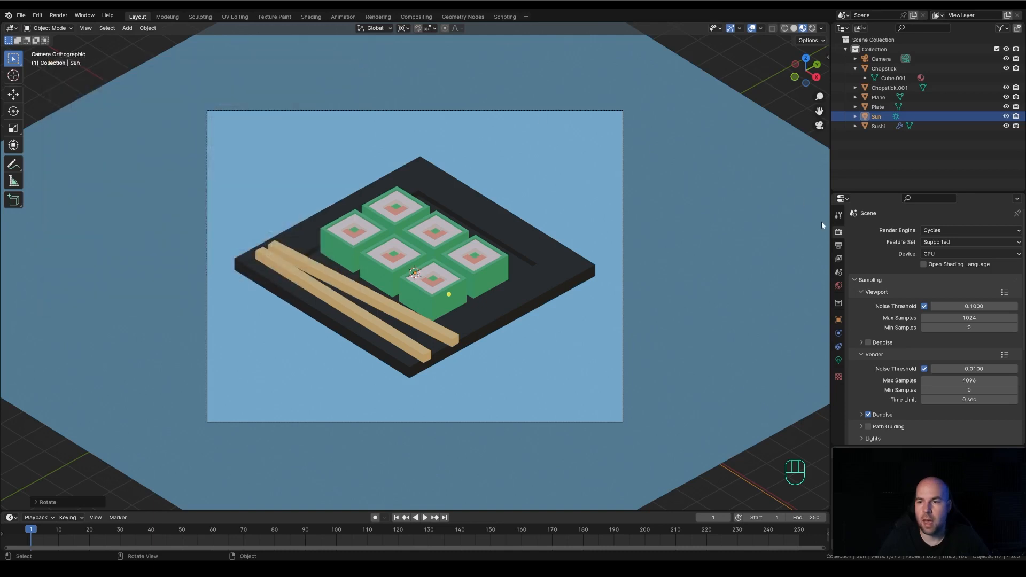
# Step: Set the Cycles rendering device to GPU Compute
pyautogui.click(951, 254)
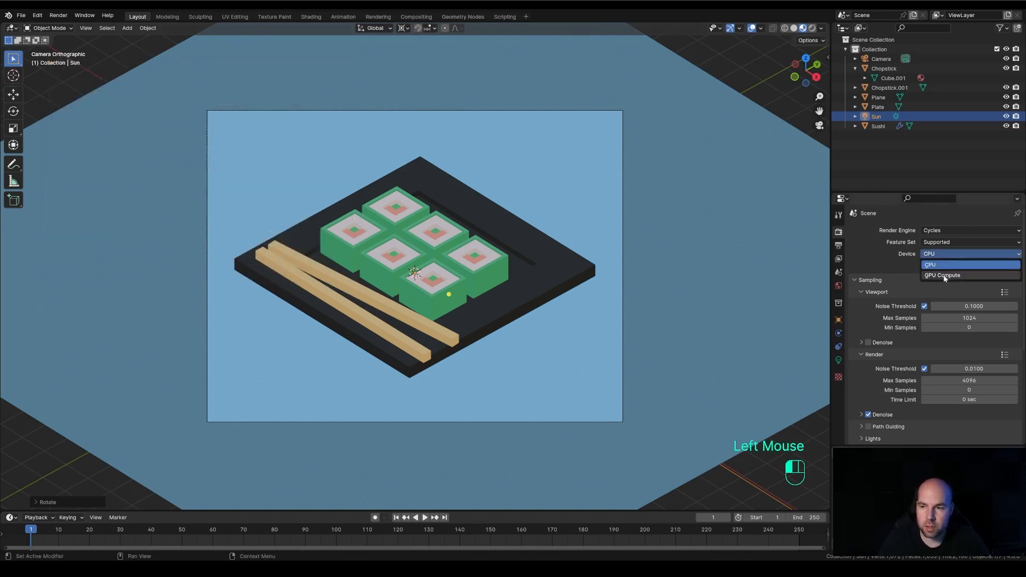
pyautogui.click(944, 275)
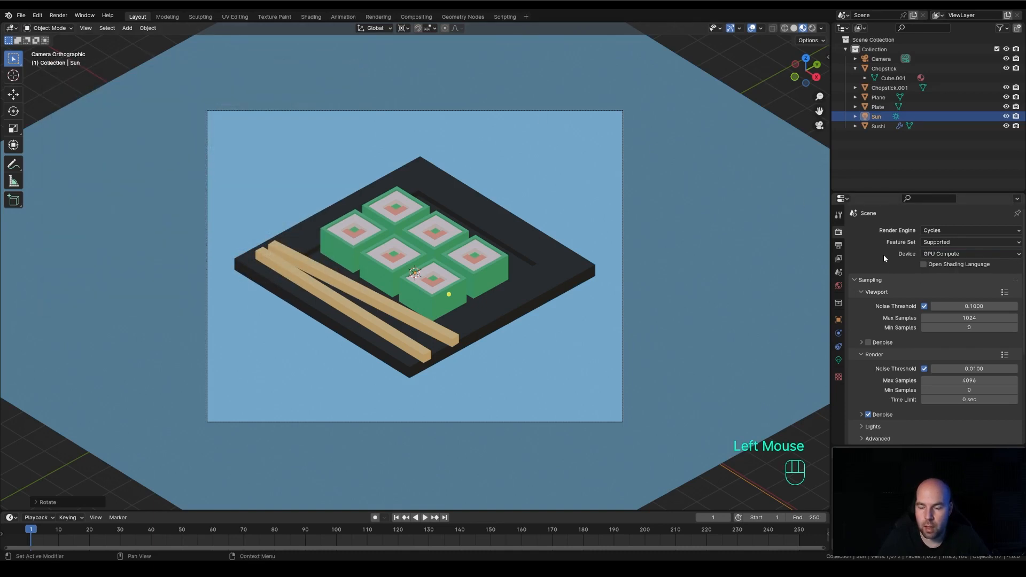
pyautogui.scroll(-3, 884, 254)
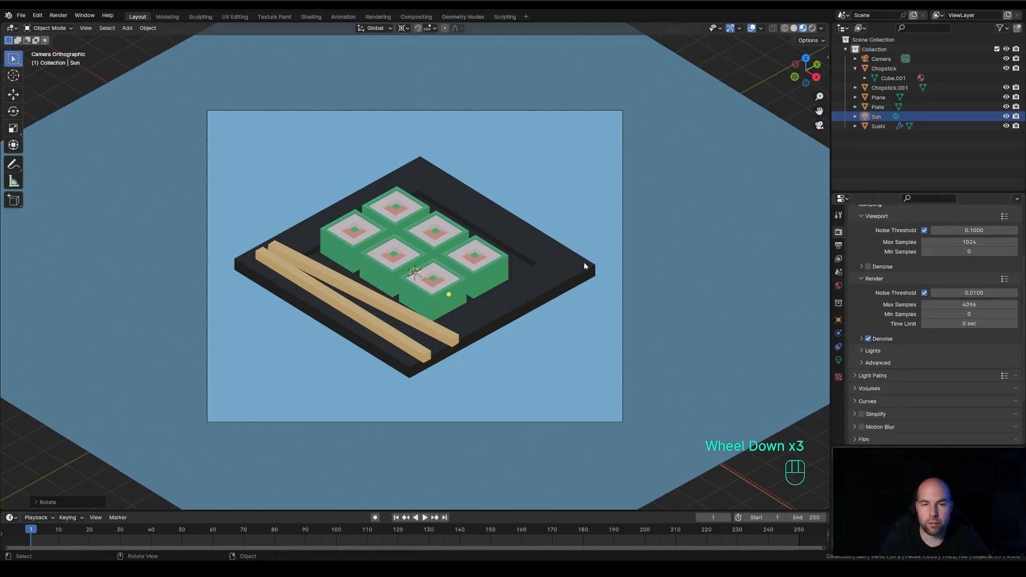
# Step: Preview the sushi plate with rendered viewport shading at several zoom levels, then return to Material Preview
pyautogui.click(812, 28)
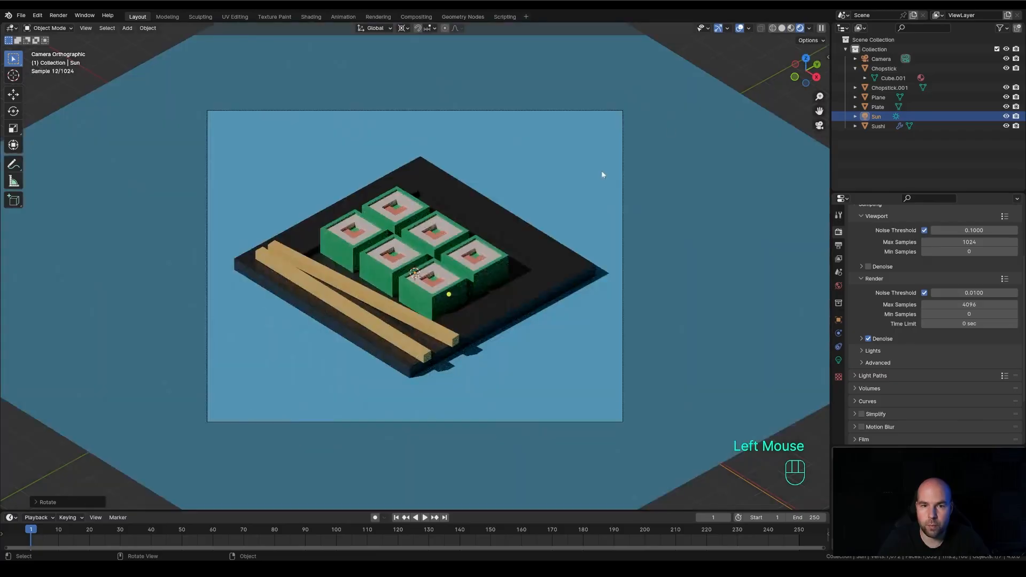
pyautogui.scroll(3, 532, 252)
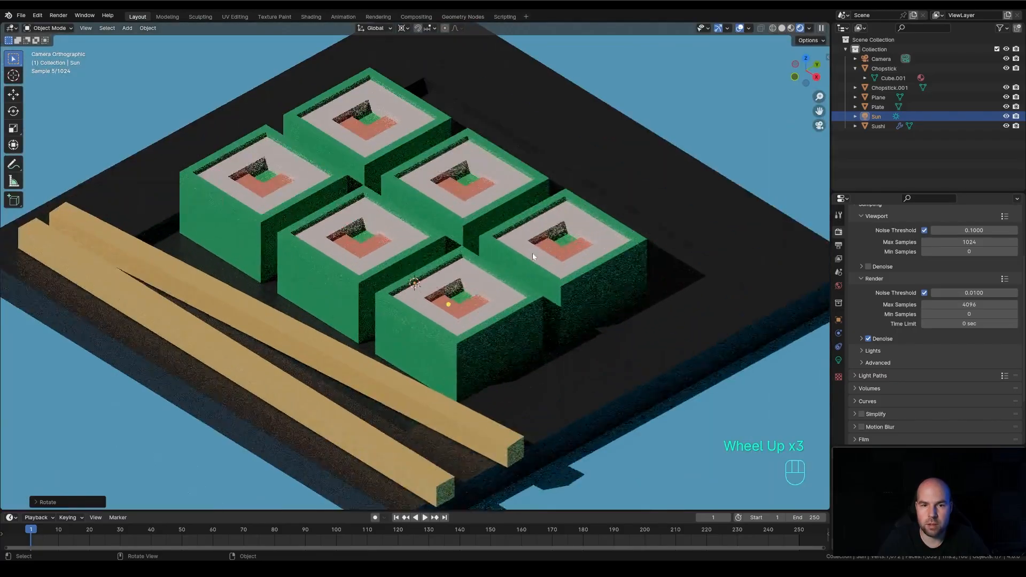
pyautogui.scroll(-3, 532, 256)
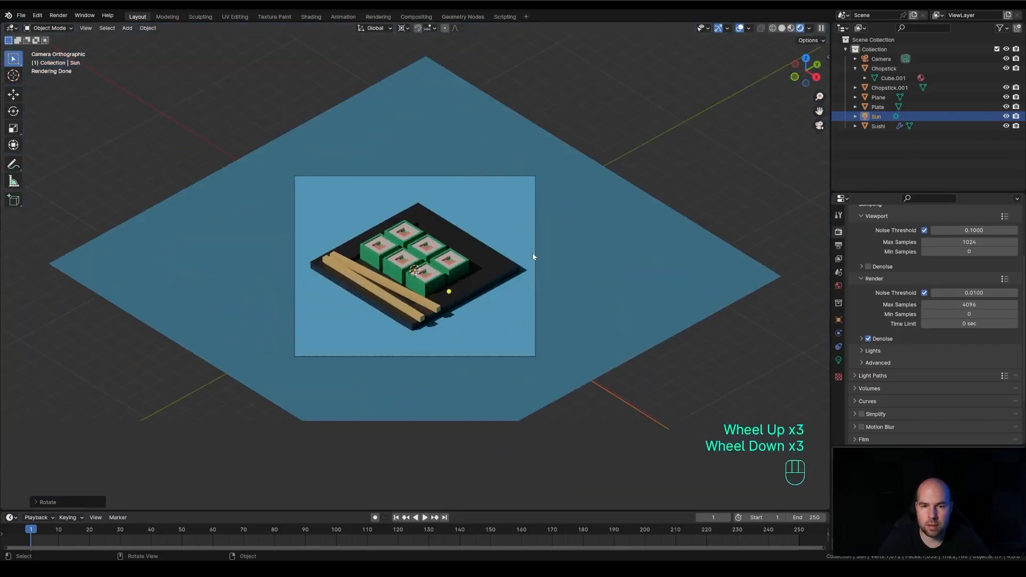
pyautogui.scroll(3, 532, 256)
pyautogui.scroll(-2, 532, 256)
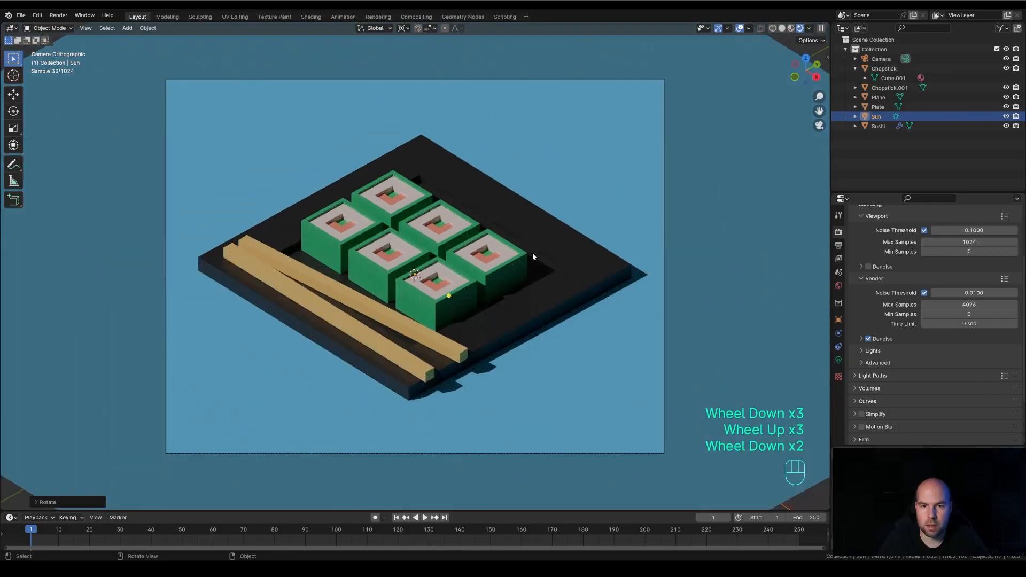
pyautogui.scroll(1, 532, 256)
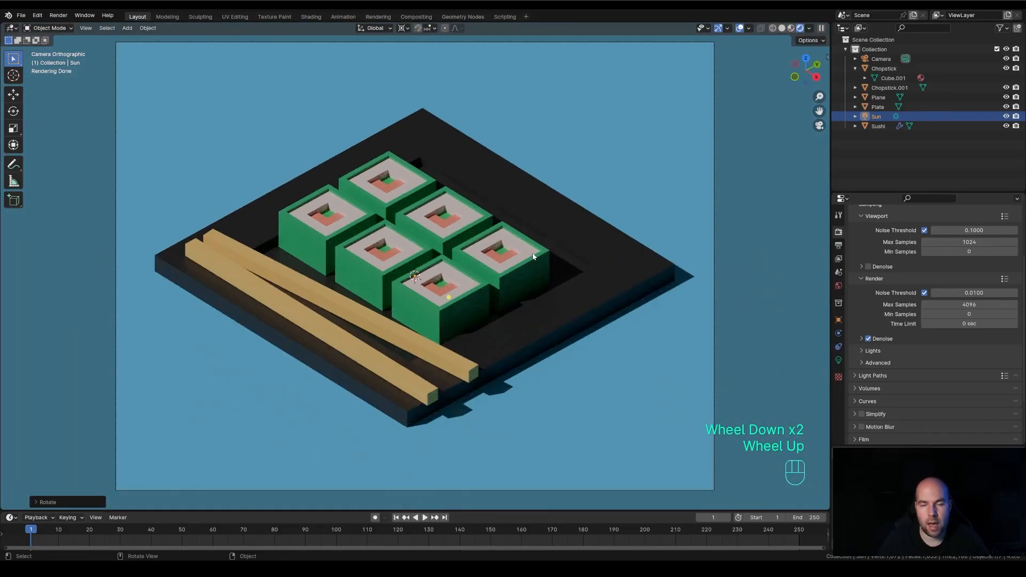
pyautogui.scroll(-1, 533, 256)
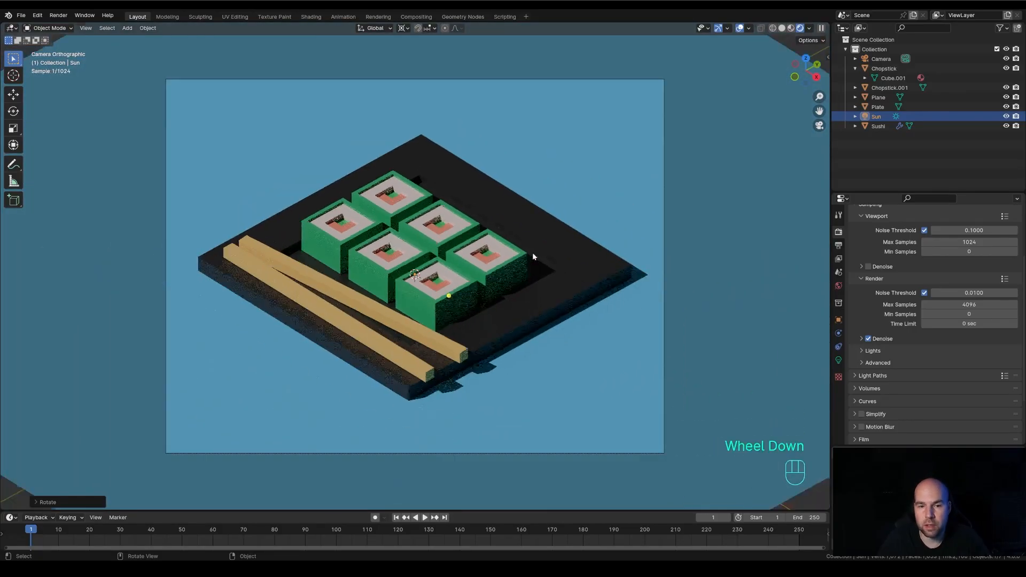
pyautogui.scroll(1, 533, 256)
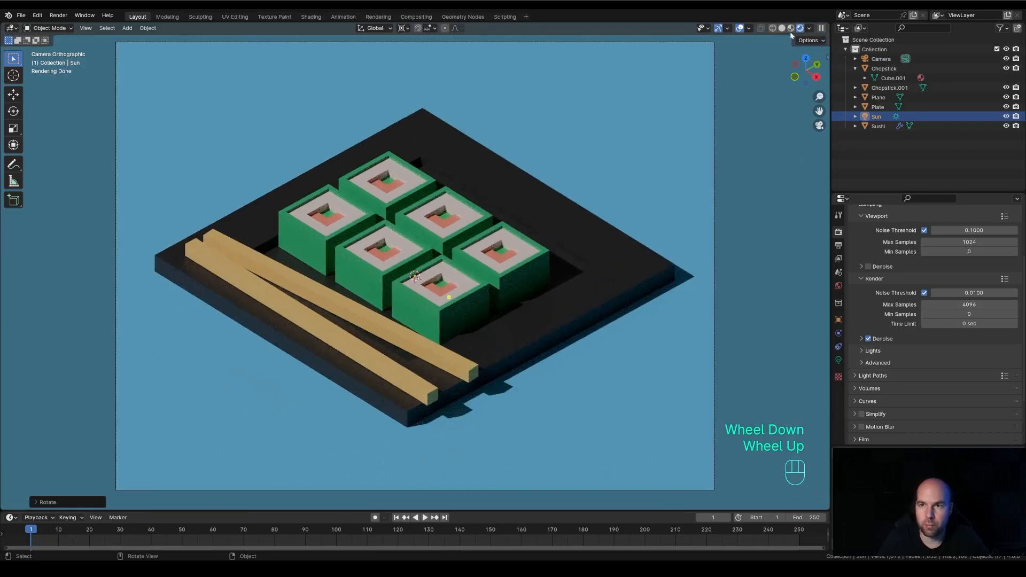
pyautogui.click(794, 29)
pyautogui.scroll(-1, 639, 219)
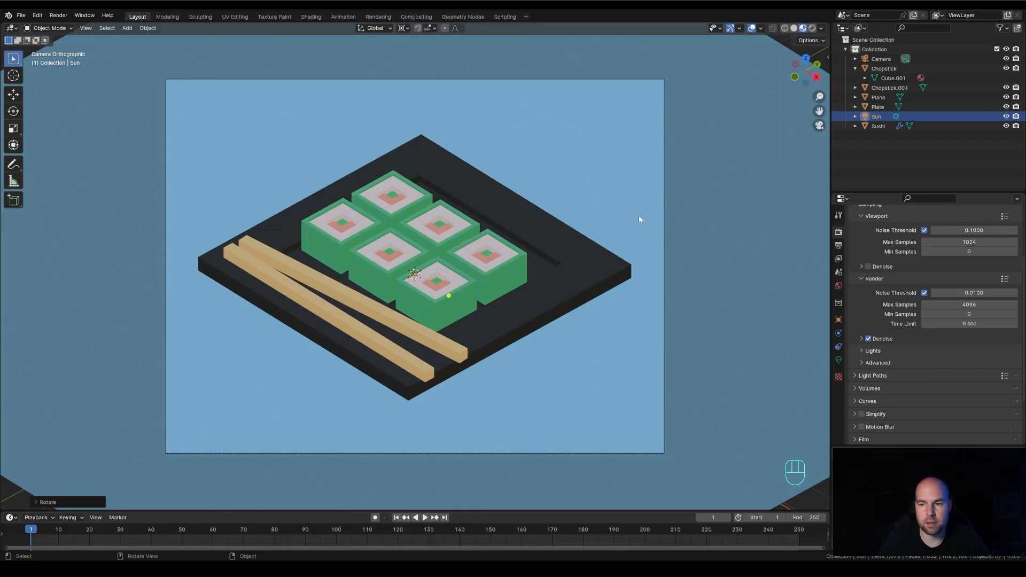
# Step: Look over the Sampling settings and collapse their Viewport and Render subsections
pyautogui.scroll(2, 908, 282)
pyautogui.scroll(-1, 907, 279)
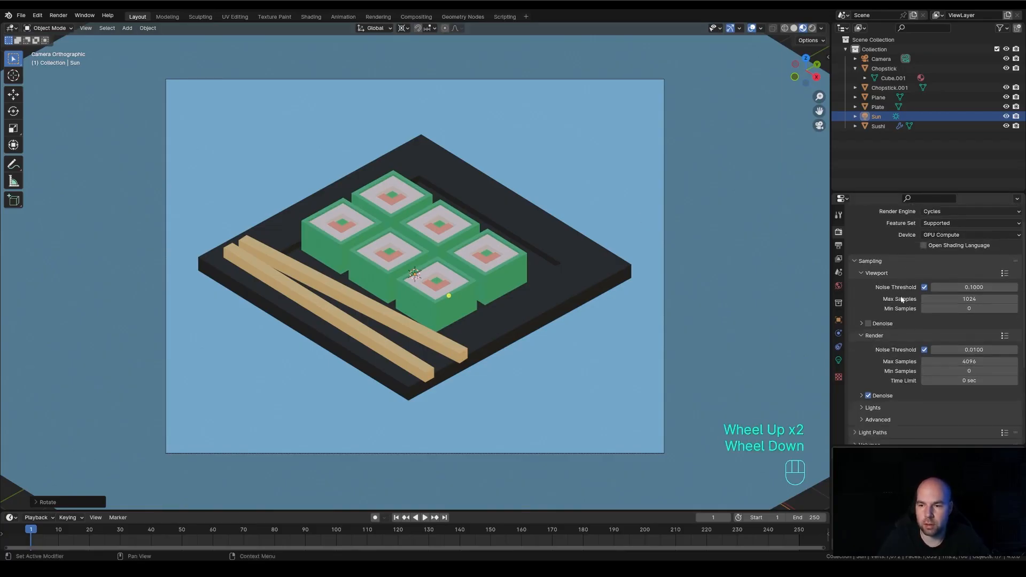
pyautogui.click(855, 261)
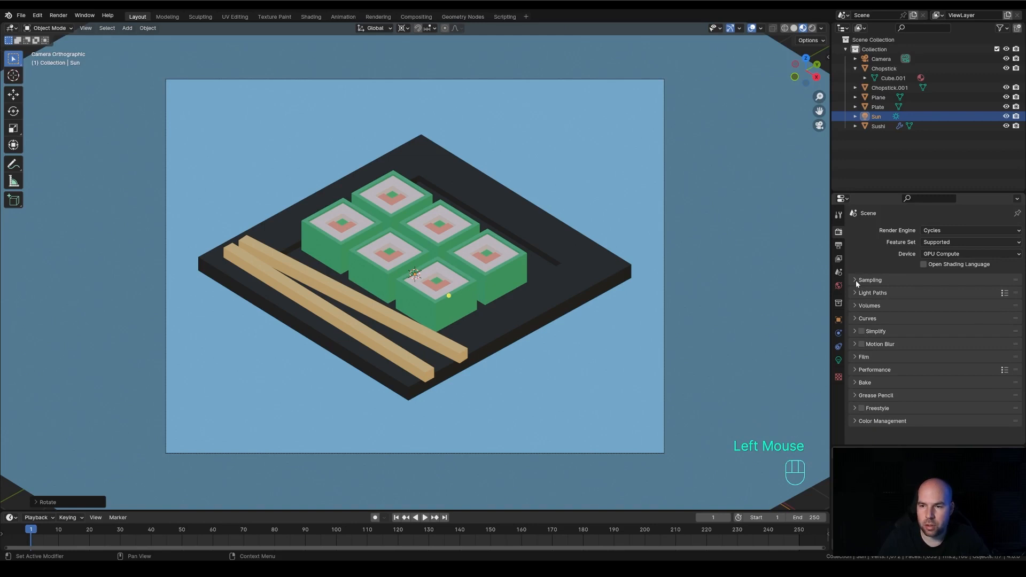
pyautogui.click(856, 280)
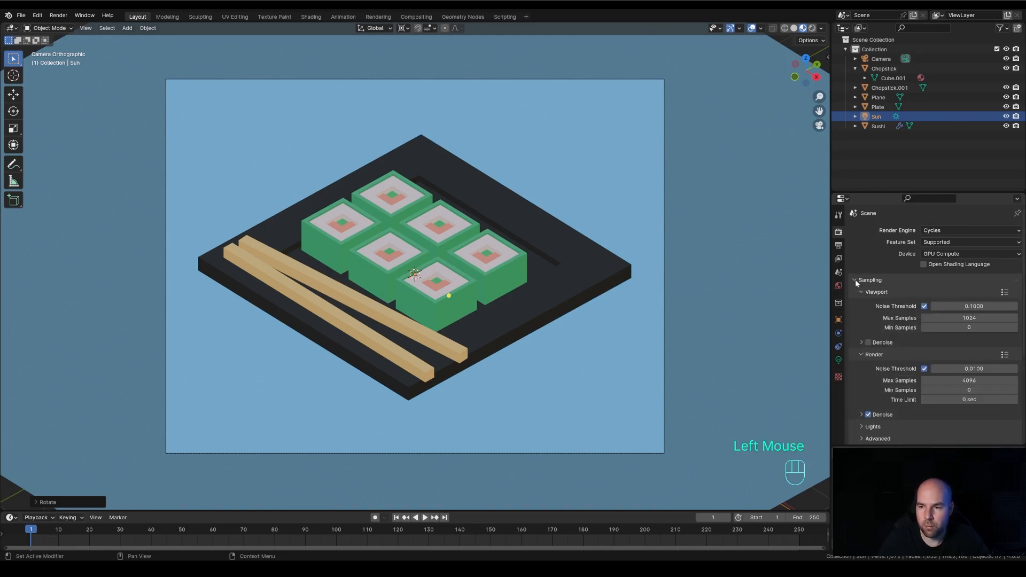
pyautogui.click(861, 292)
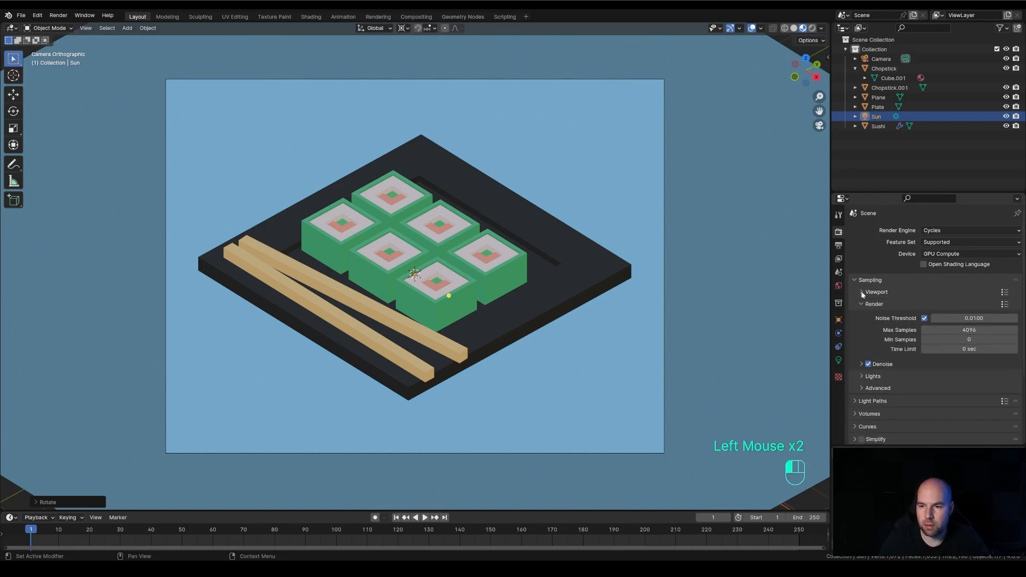
pyautogui.click(860, 304)
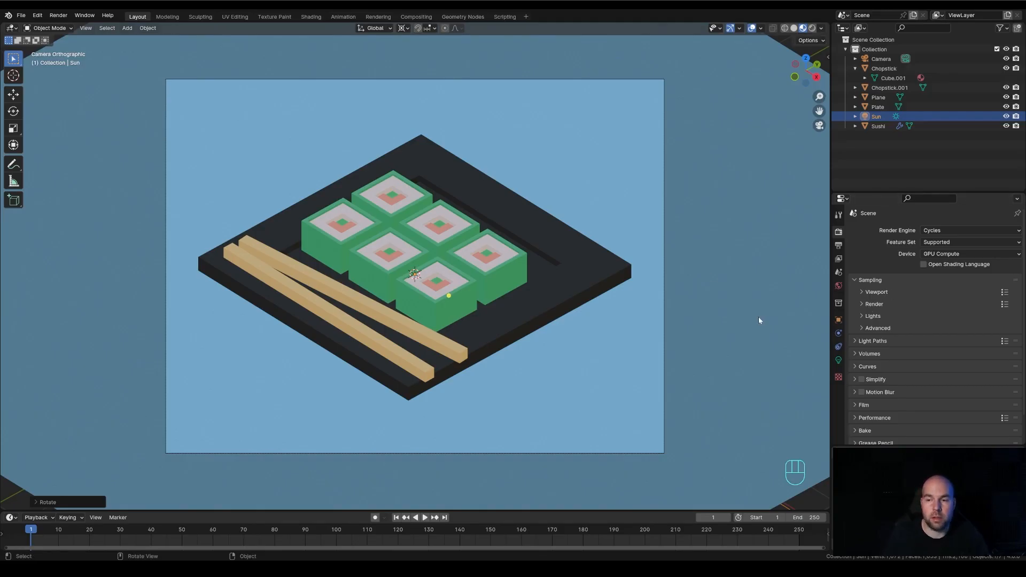
# Step: Set the viewport sampling's maximum samples to 512
pyautogui.click(861, 293)
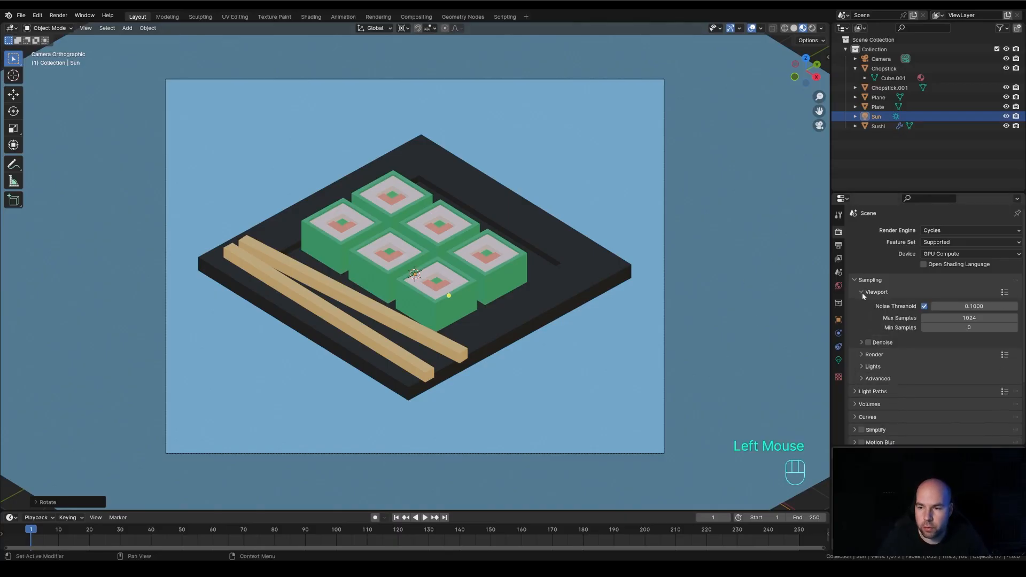
pyautogui.click(971, 318)
pyautogui.write('51')
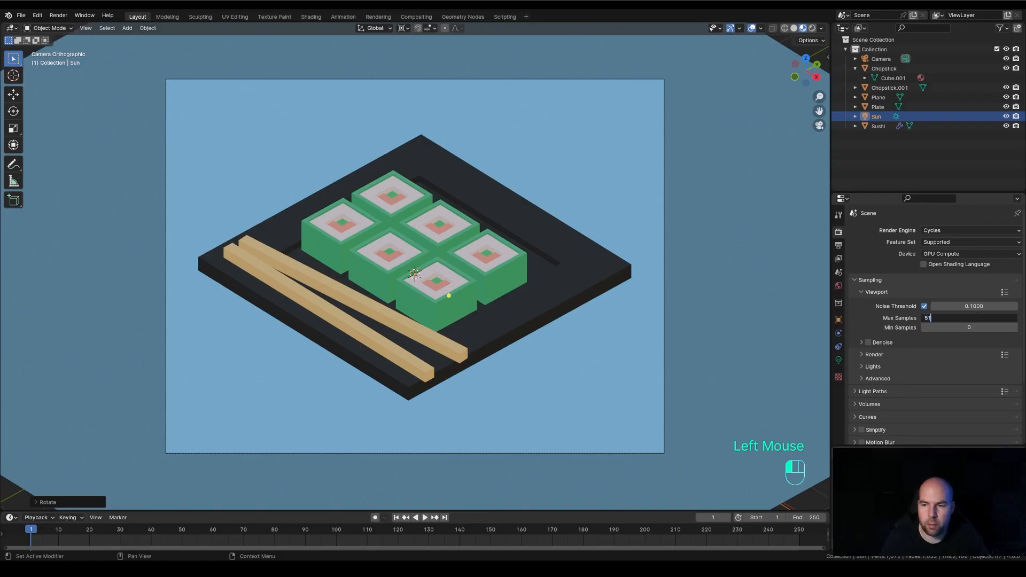
pyautogui.write('2')
pyautogui.press('Return')
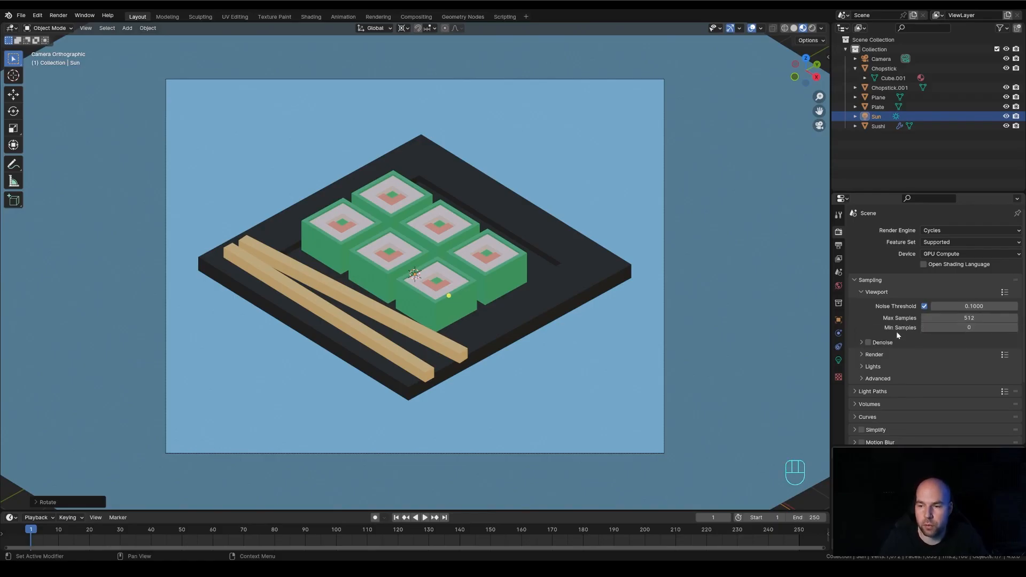
# Step: Set the final render's maximum samples to 512
pyautogui.click(862, 354)
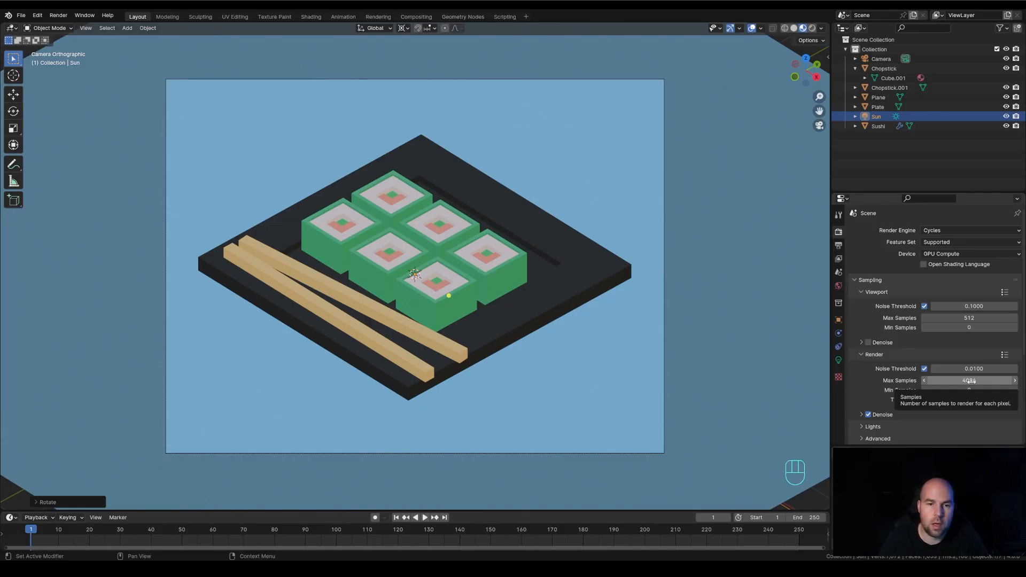
pyautogui.click(970, 381)
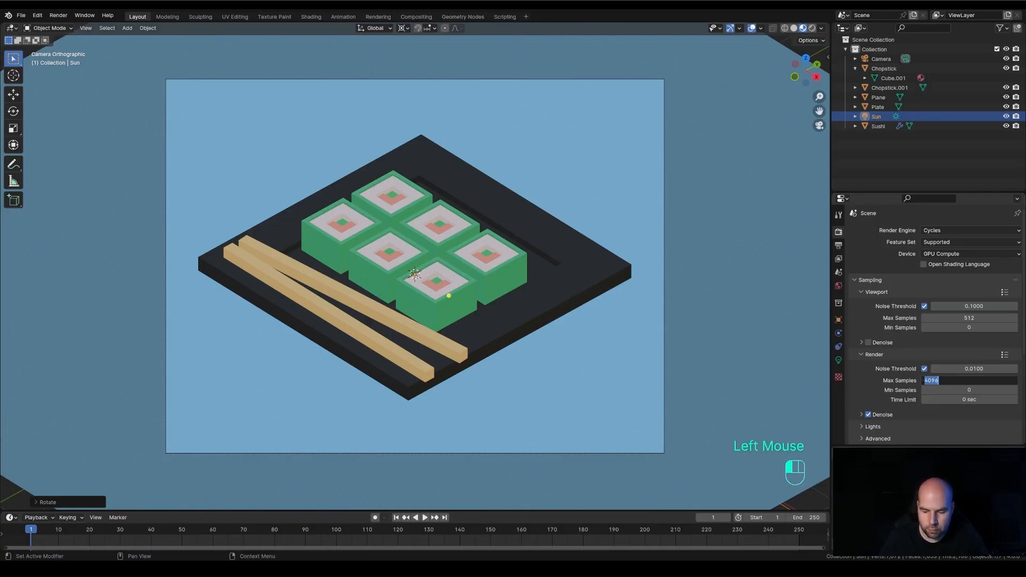
pyautogui.write('512')
pyautogui.press('Return')
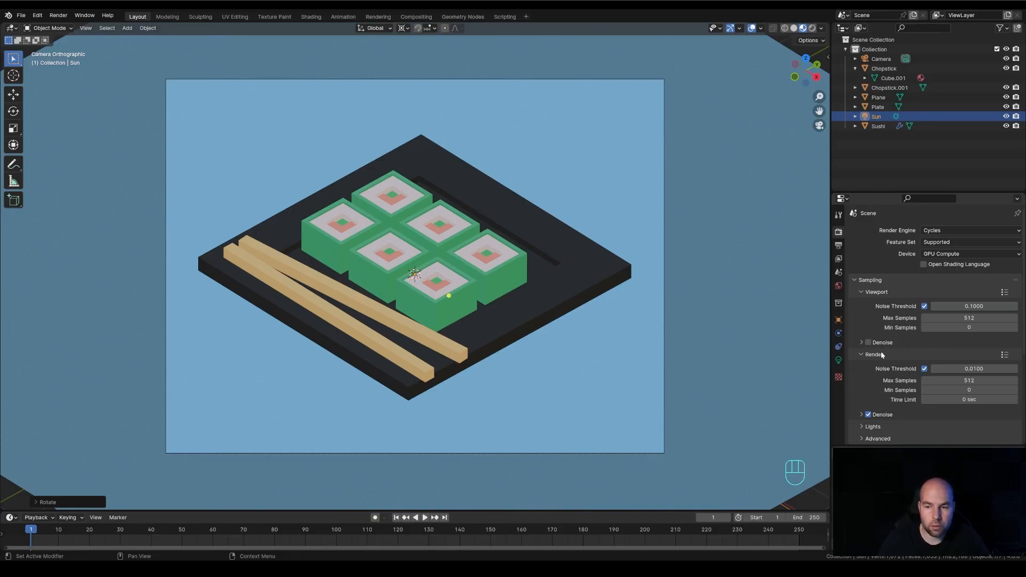
# Step: Set the final render's denoiser to OptiX and collapse its denoising settings
pyautogui.click(860, 414)
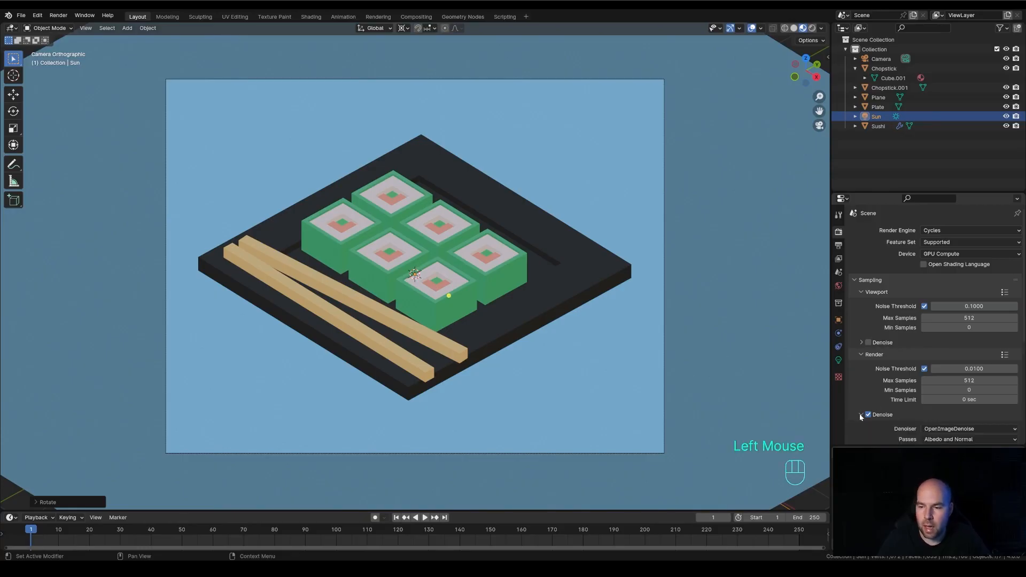
pyautogui.scroll(-1, 909, 422)
pyautogui.scroll(-2, 929, 412)
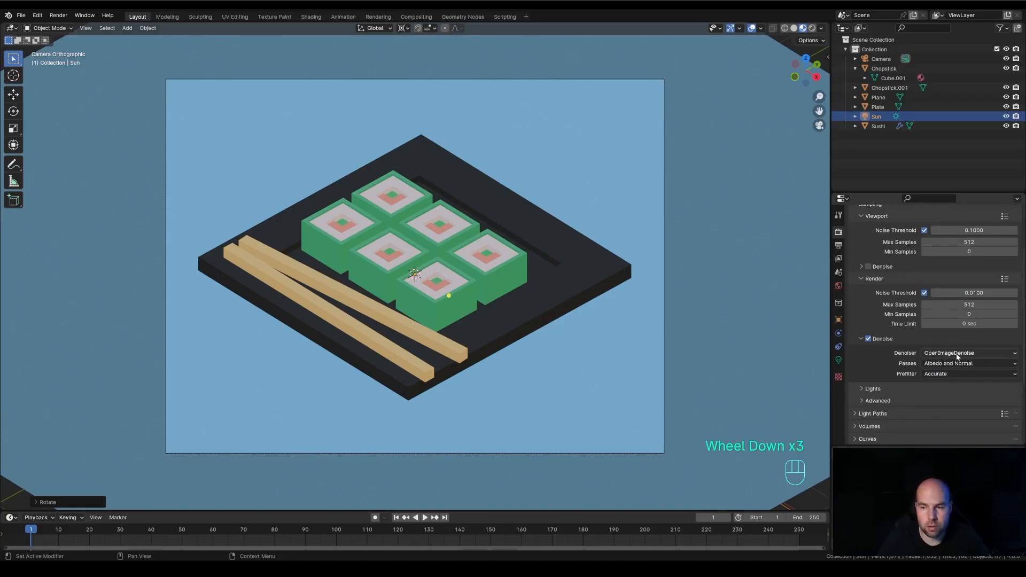
pyautogui.click(941, 353)
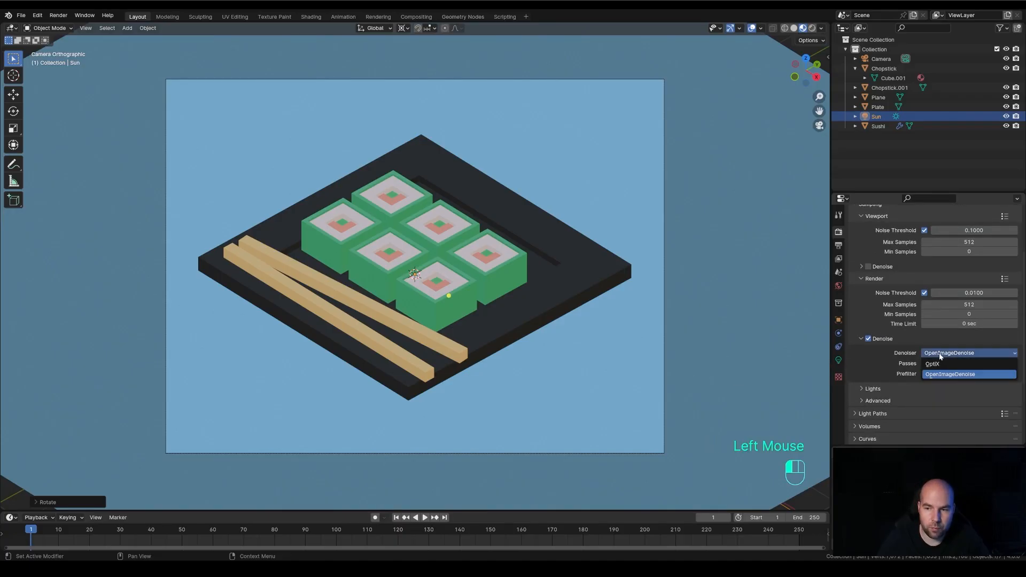
pyautogui.click(935, 365)
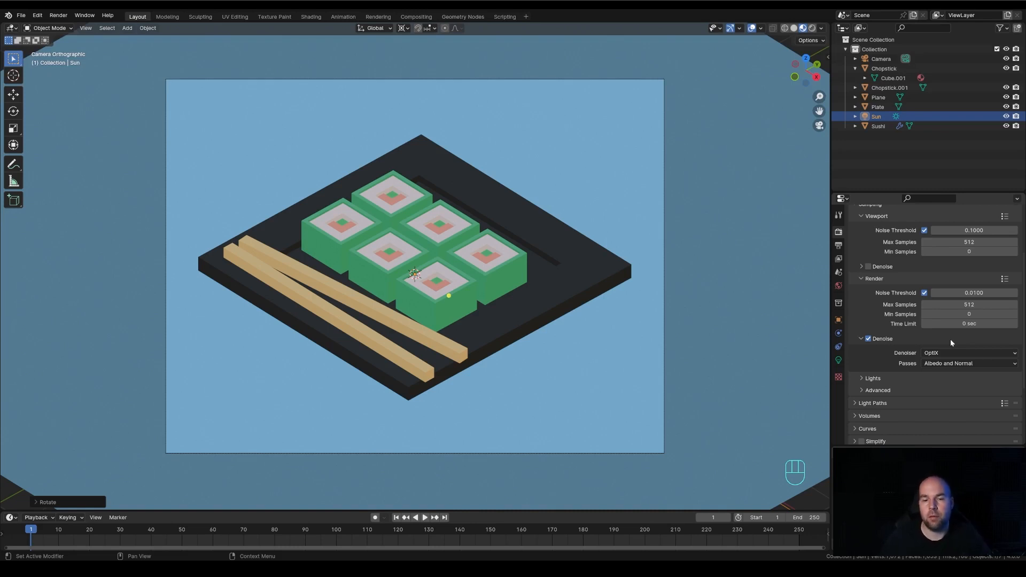
pyautogui.click(860, 339)
# Step: Enable denoising for the viewport sampling and set its denoiser to OptiX
pyautogui.scroll(3, 858, 339)
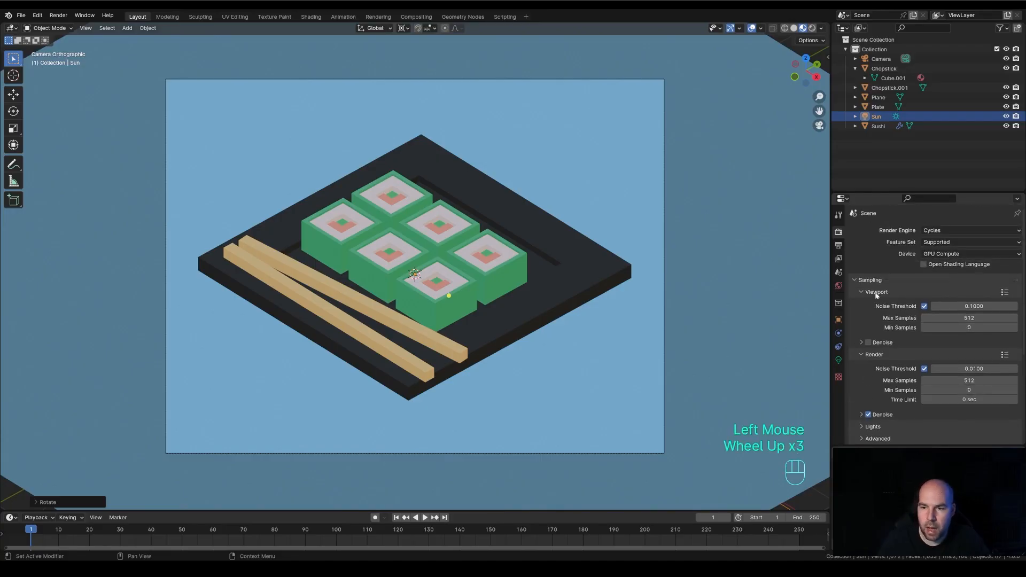
pyautogui.click(869, 343)
pyautogui.click(861, 343)
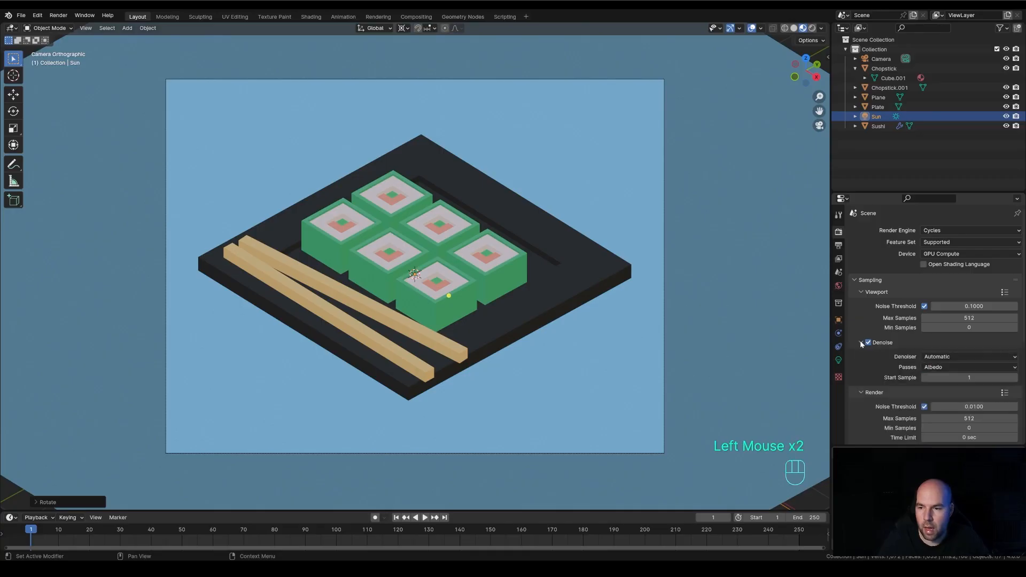
pyautogui.click(947, 357)
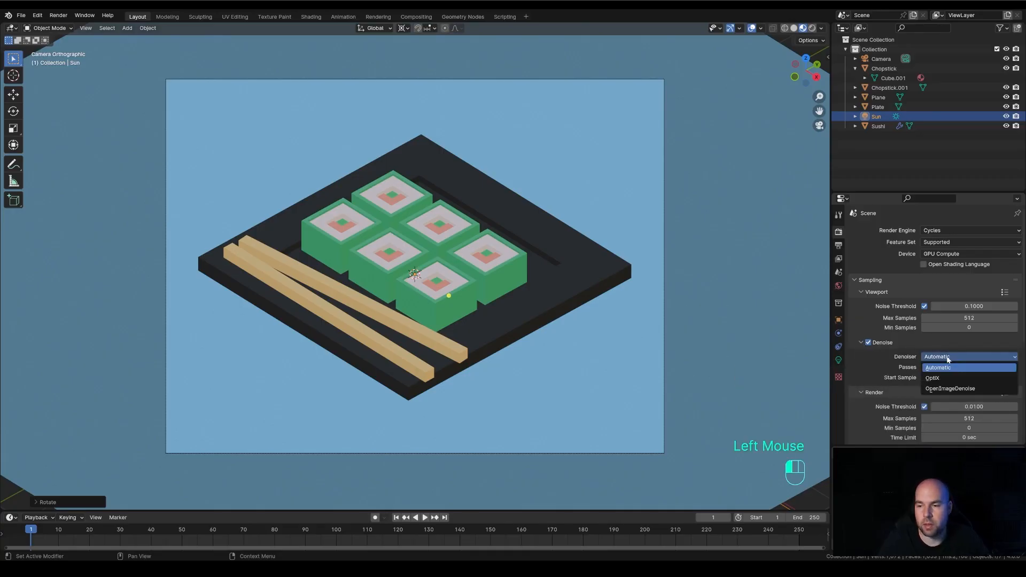
pyautogui.click(939, 379)
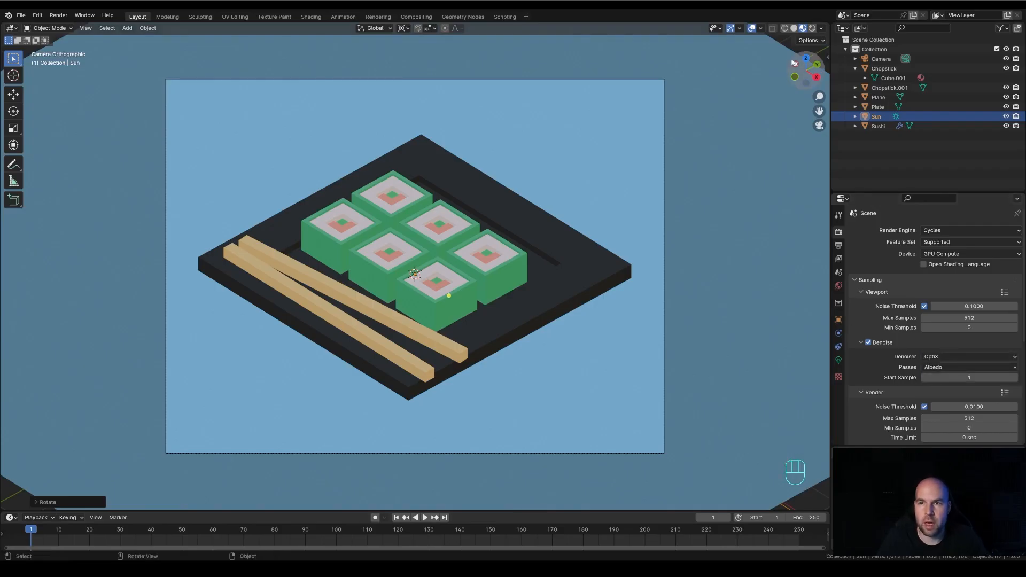
# Step: Preview the denoised sushi plate in rendered viewport shading from a closer angled view, then return to the camera view
pyautogui.click(813, 29)
pyautogui.scroll(2, 505, 293)
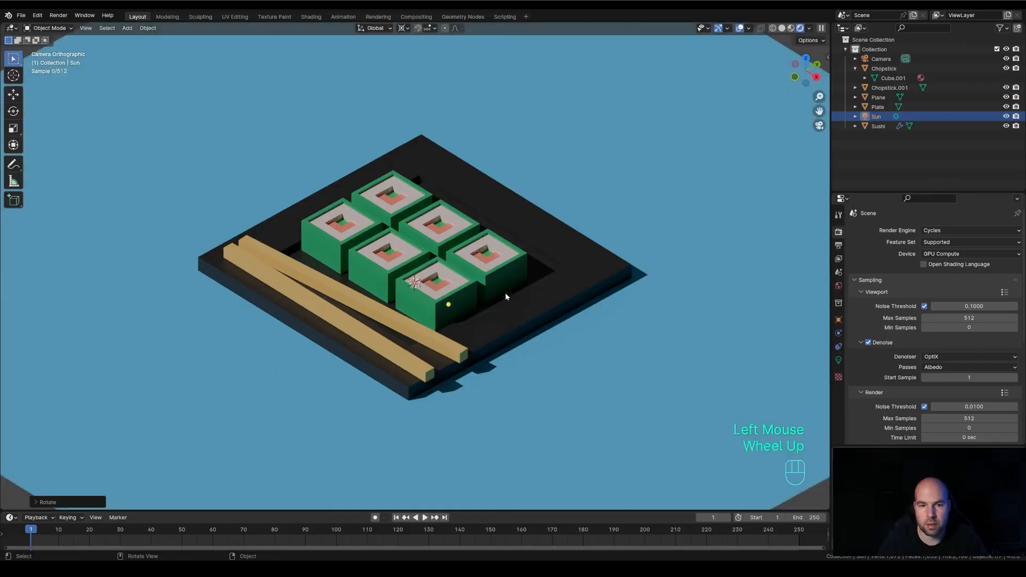
pyautogui.moveTo(492, 298); pyautogui.dragTo(536, 304, button='middle')
pyautogui.scroll(-3, 537, 300)
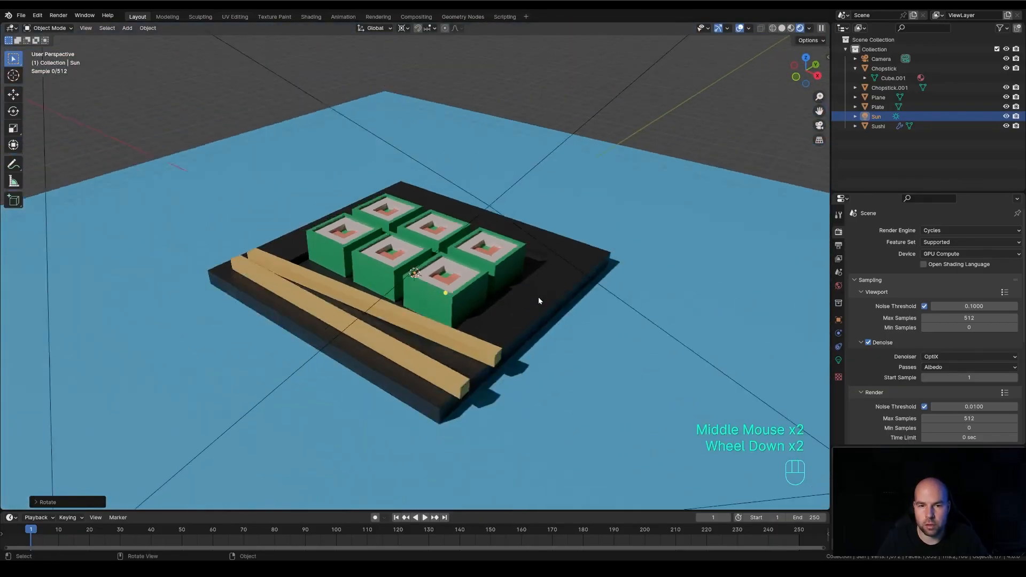
pyautogui.scroll(2, 534, 297)
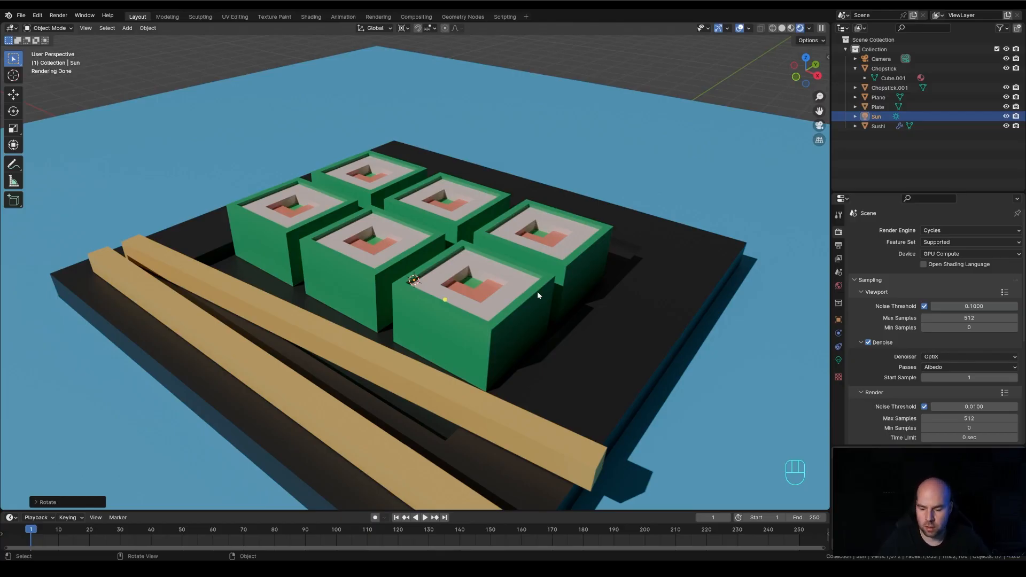
pyautogui.press('KP_0')
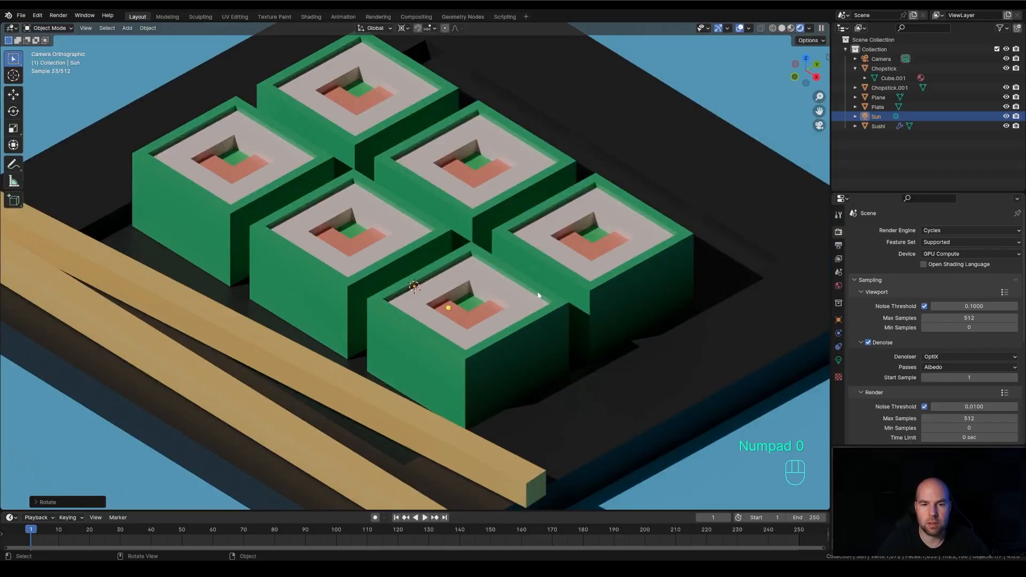
# Step: Draw a render region around the whole camera frame to restrict the viewport rendering to it
pyautogui.scroll(-5, 538, 295)
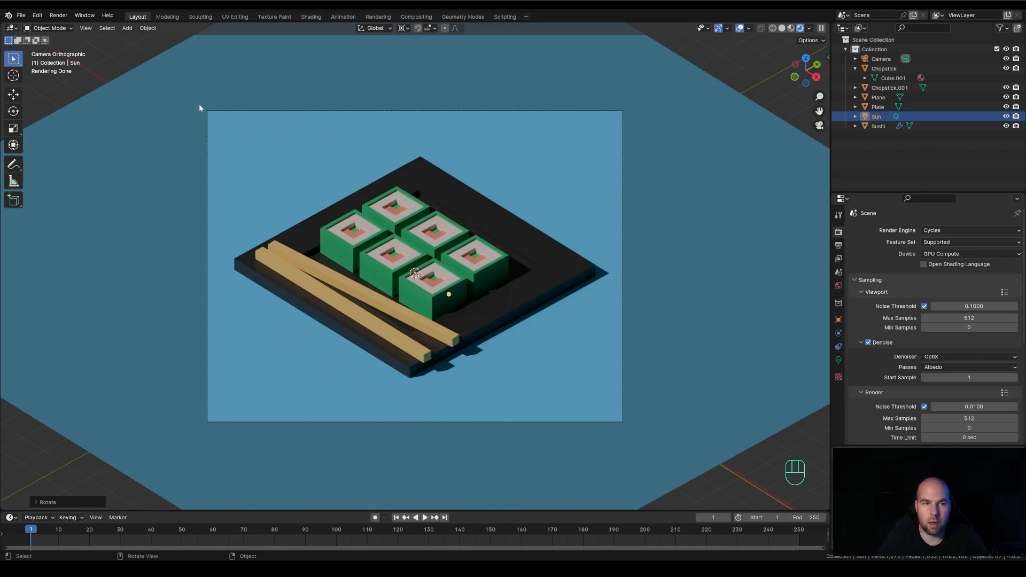
pyautogui.press('ctrl')
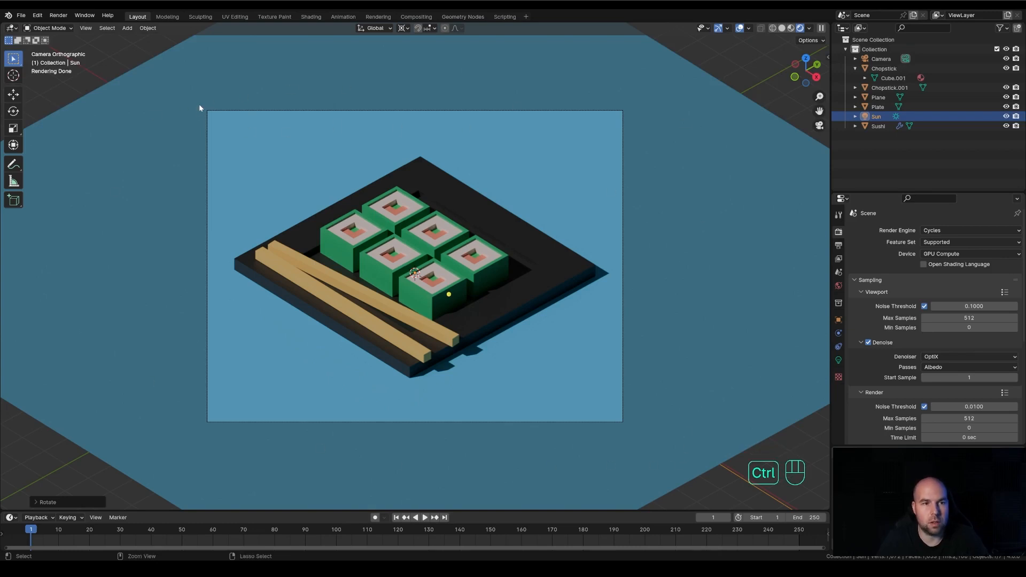
pyautogui.hotkey('ctrl', 'b')
pyautogui.moveTo(182, 89); pyautogui.dragTo(656, 455)
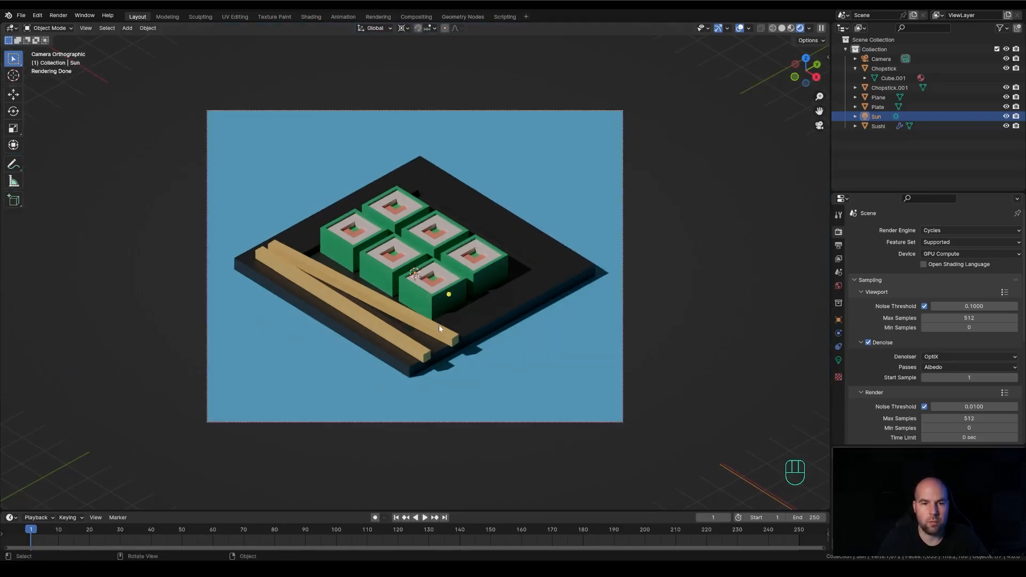
pyautogui.scroll(1, 438, 326)
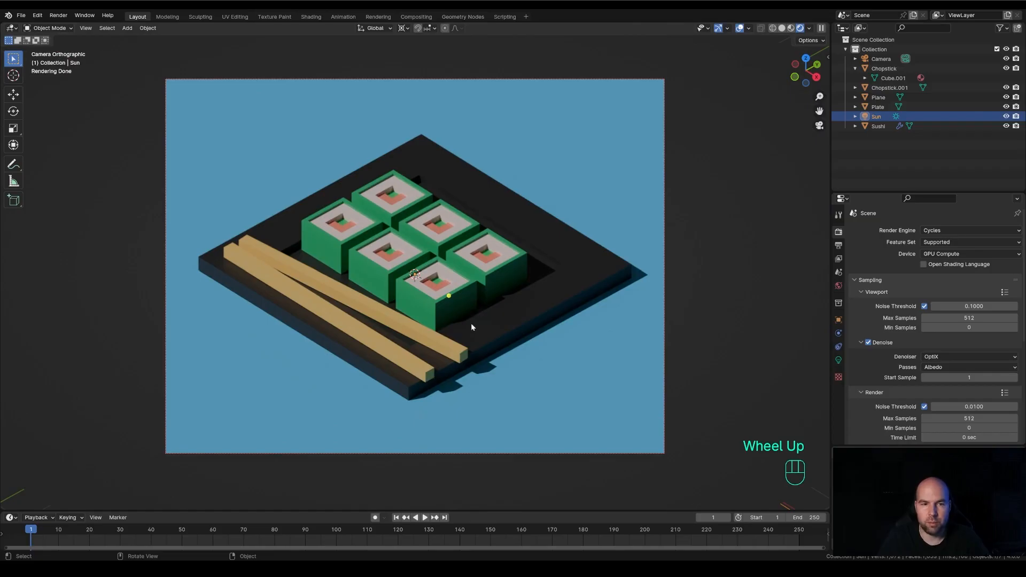
pyautogui.scroll(-1, 471, 326)
pyautogui.scroll(1, 471, 327)
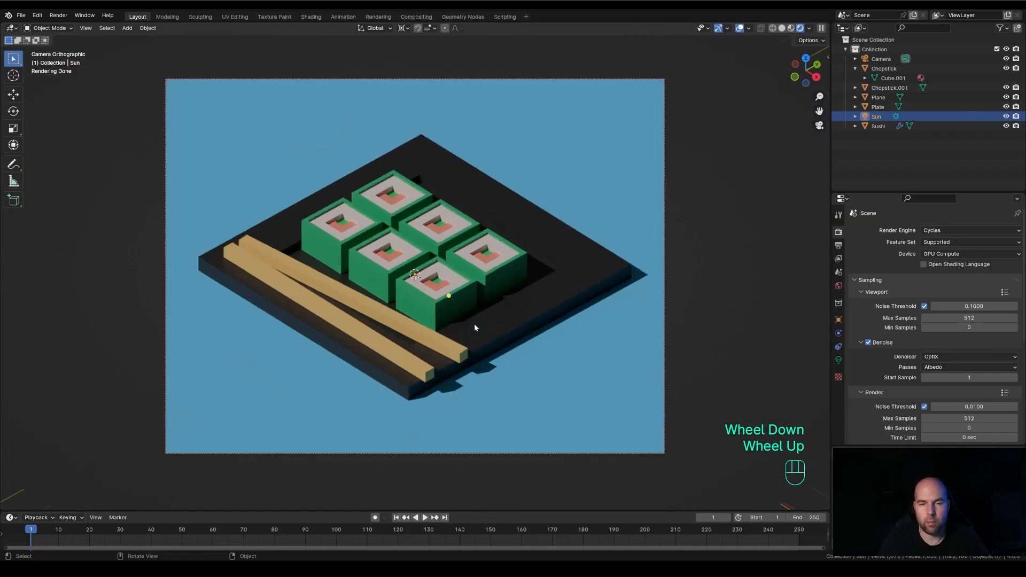